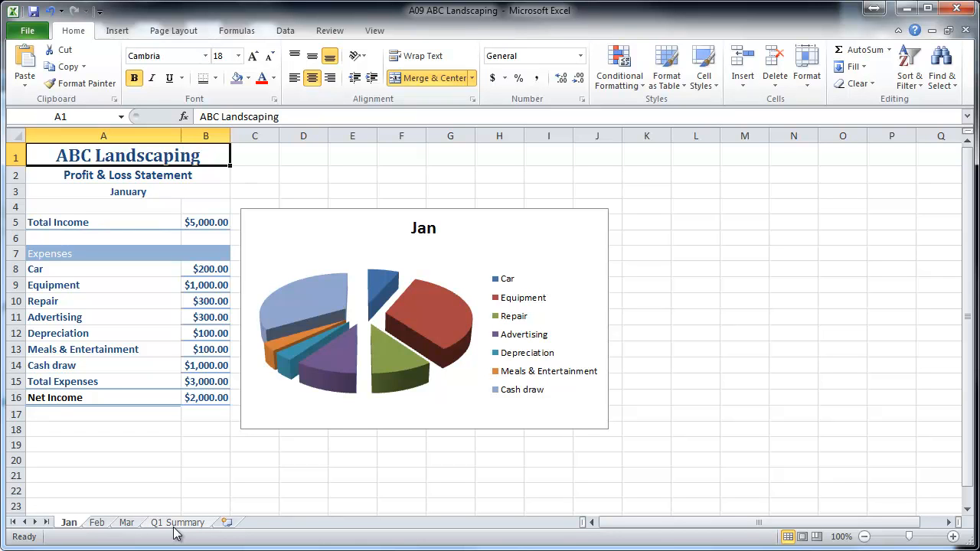
- Examine the amounts from Total Income to Net Income and their number format on the Jan sheet
left_click_drag(192, 218, 199, 365)
left_click(201, 395)
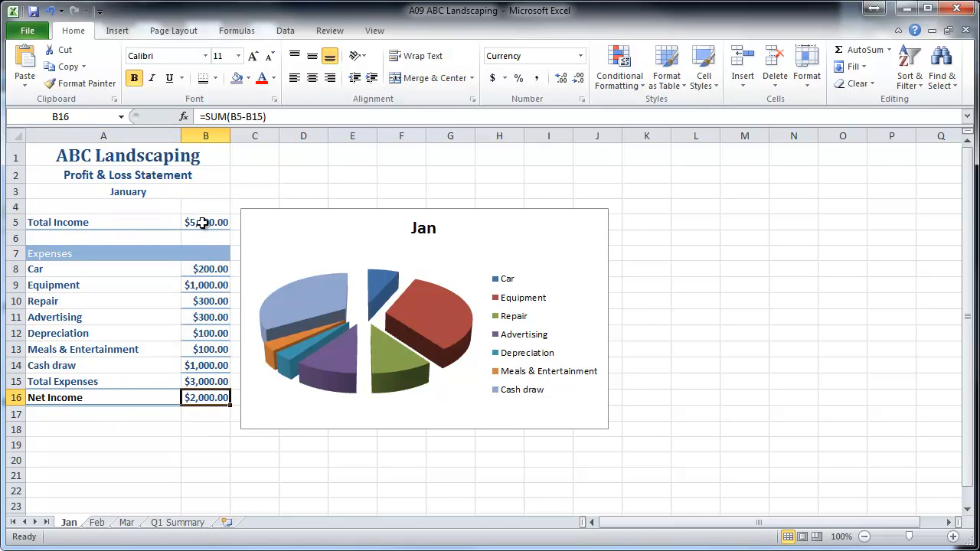
left_click(201, 222, "ctrl")
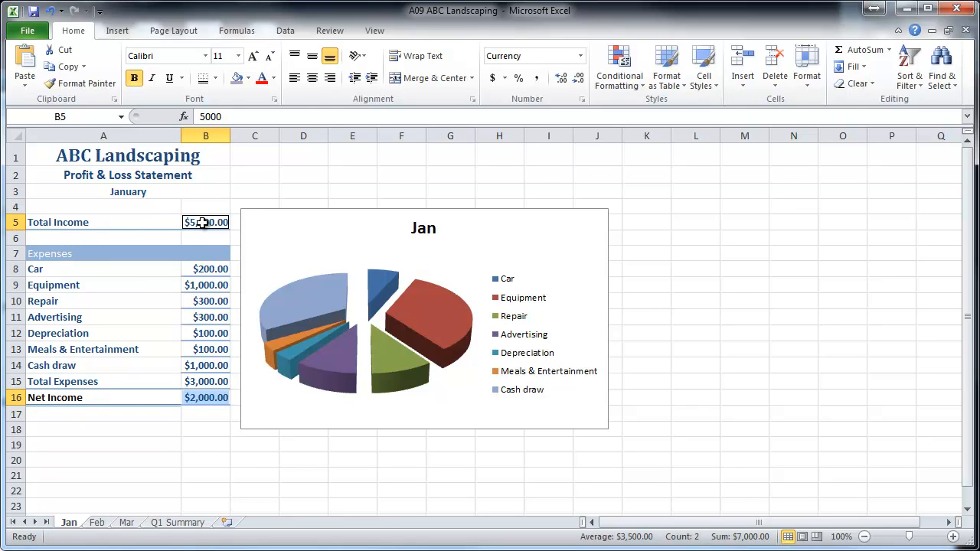
left_click(201, 222)
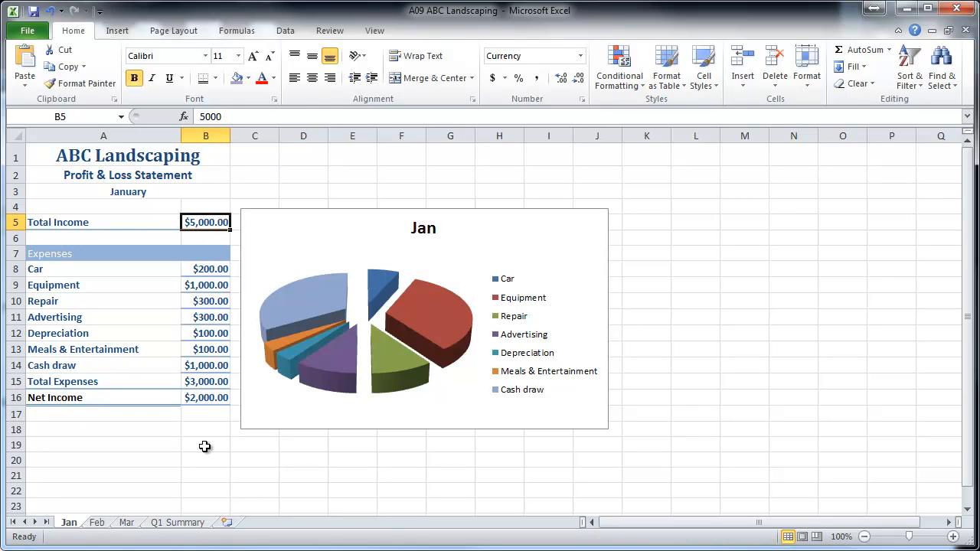
left_click(206, 397, "shift")
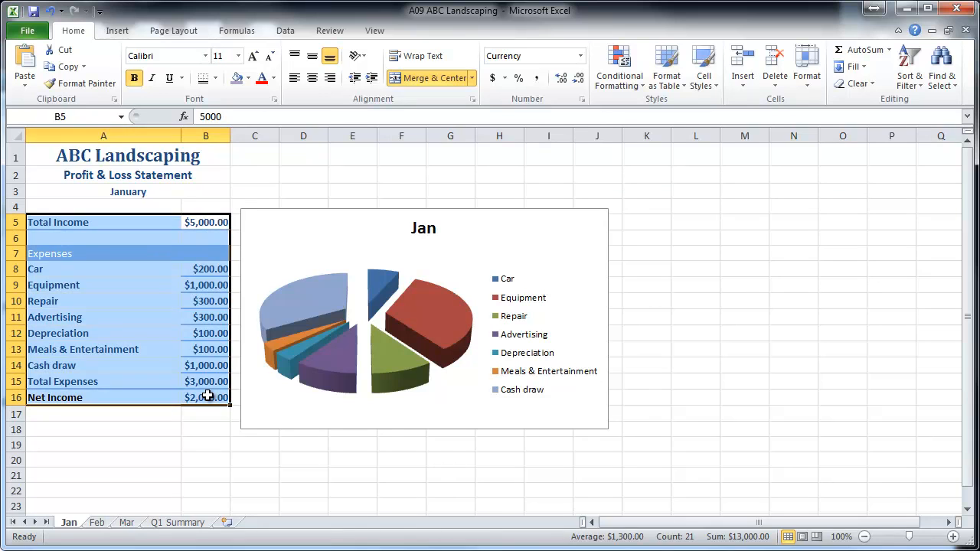
left_click(207, 397)
left_click(219, 337)
left_click(218, 301)
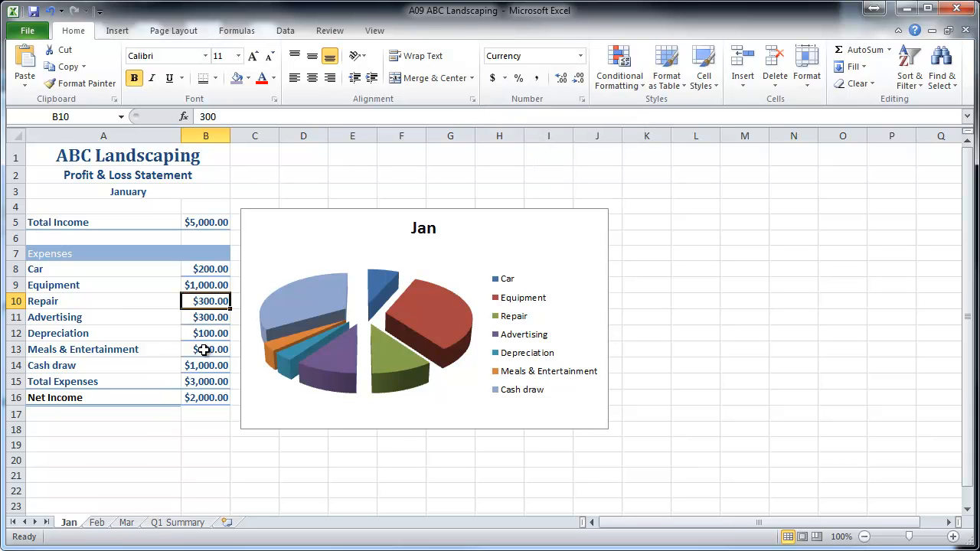
- Check the number format of the amounts in B5:B16 on the Feb sheet
left_click(97, 523)
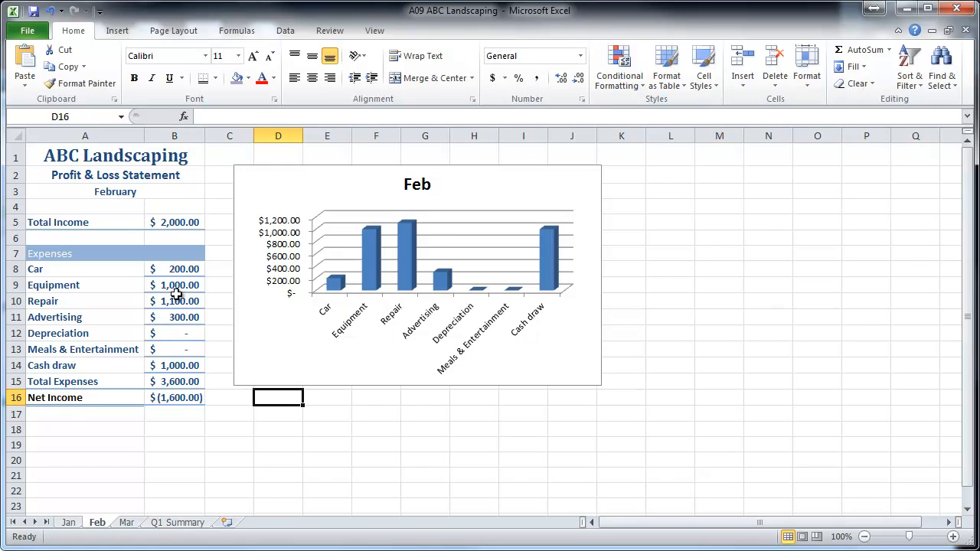
left_click(177, 270)
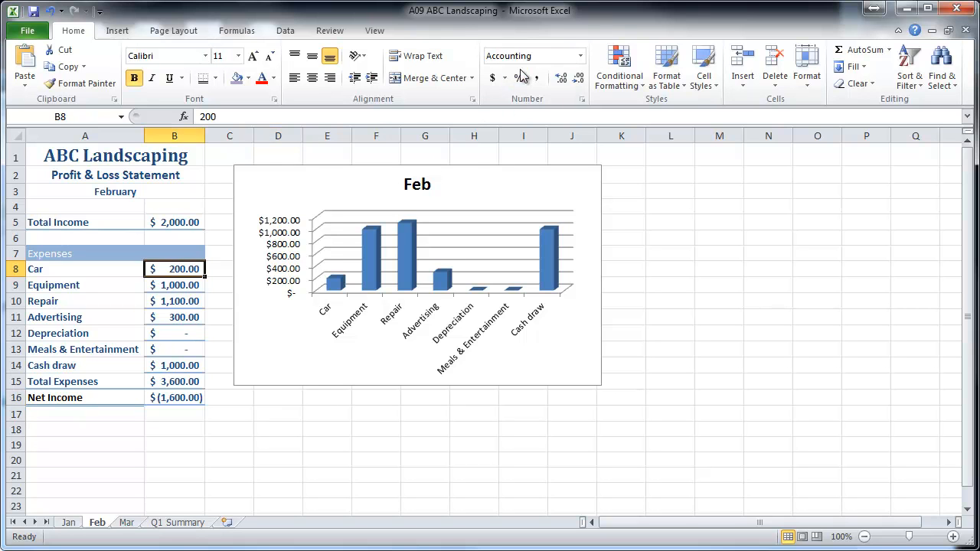
left_click(167, 218)
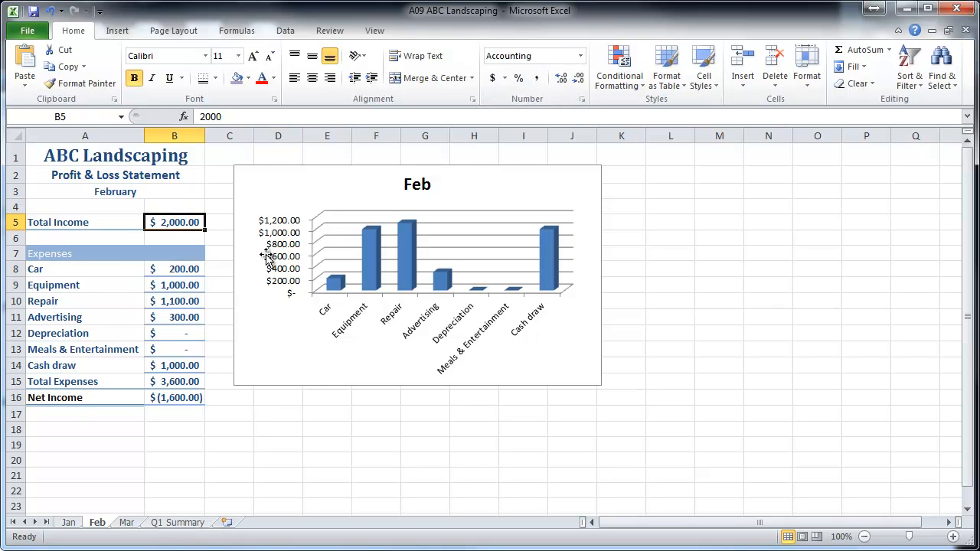
left_click_drag(180, 222, 172, 394)
left_click(173, 222)
left_click(197, 396, "shift")
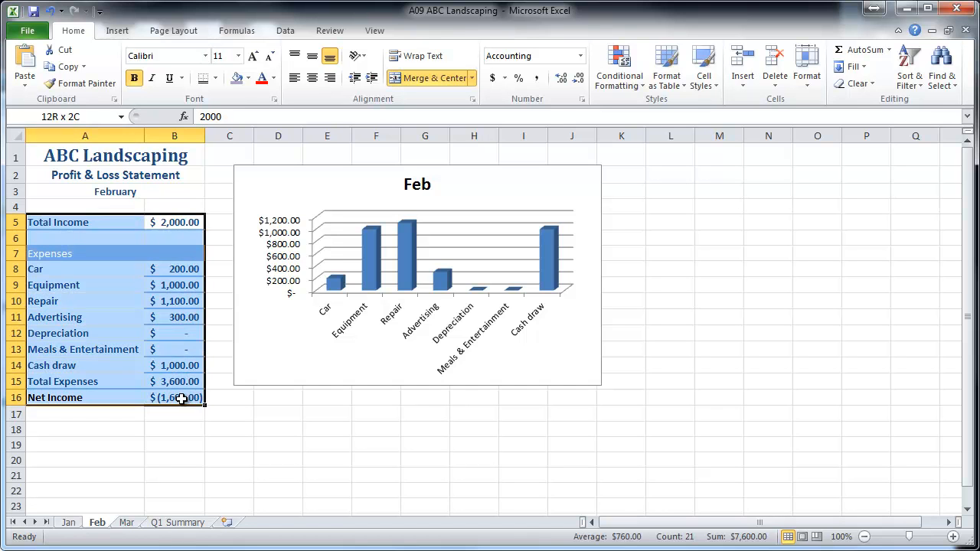
left_click(193, 204)
- Format the Total Income amount in B5 of the Feb sheet as Currency
left_click(191, 220)
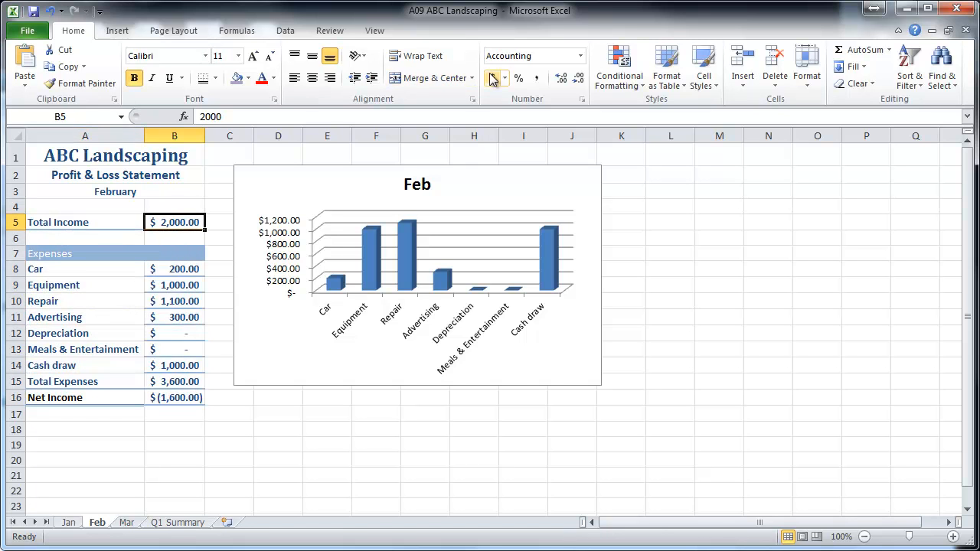
left_click(581, 59)
left_click(535, 150)
- Repeat the Currency format on each Feb amount from Car in B8 down to Net Income in B16
left_click(175, 270)
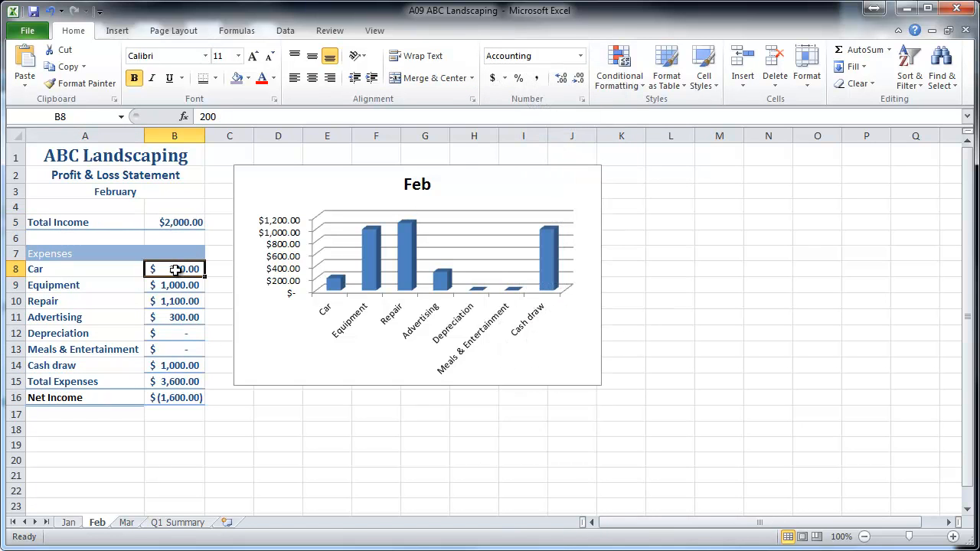
key("F4")
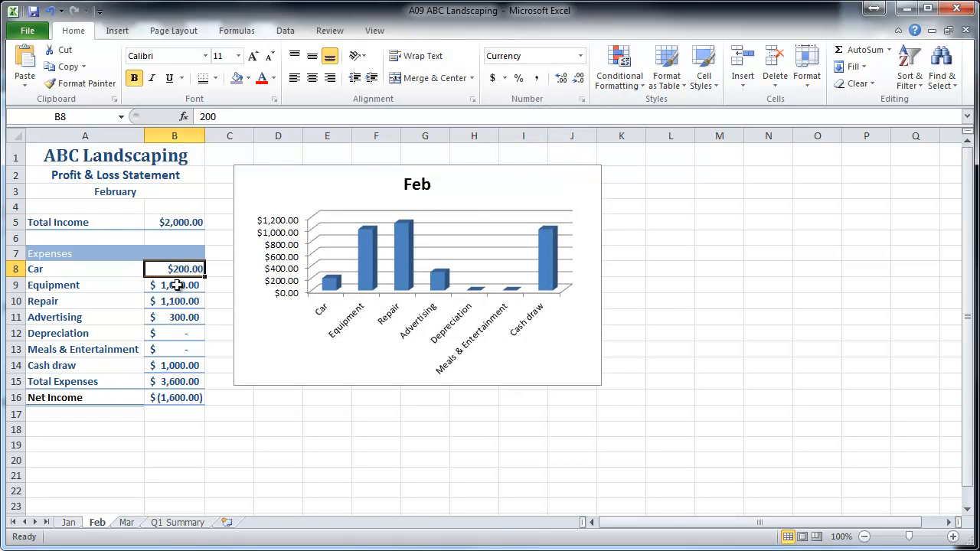
left_click(178, 285)
key("F4")
left_click(176, 301)
key("F4")
left_click(175, 317)
key("F4")
left_click(176, 333)
key("F4")
left_click(176, 351)
key("F4")
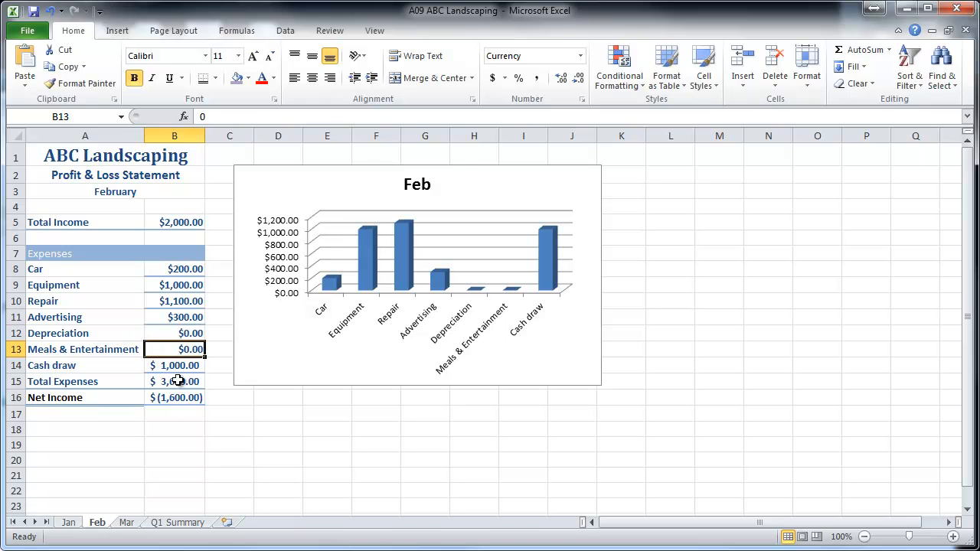
left_click(177, 365)
key("F4")
left_click(164, 382)
key("F4")
left_click(166, 398)
key("F4")
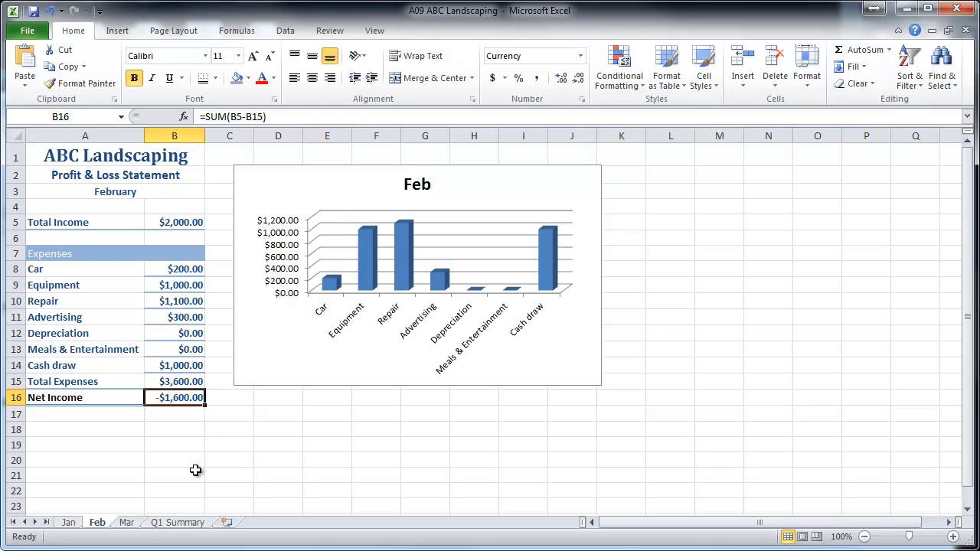
- Format the Total Income amount in B5 of the Mar sheet as Currency
left_click(126, 522)
left_click(170, 223)
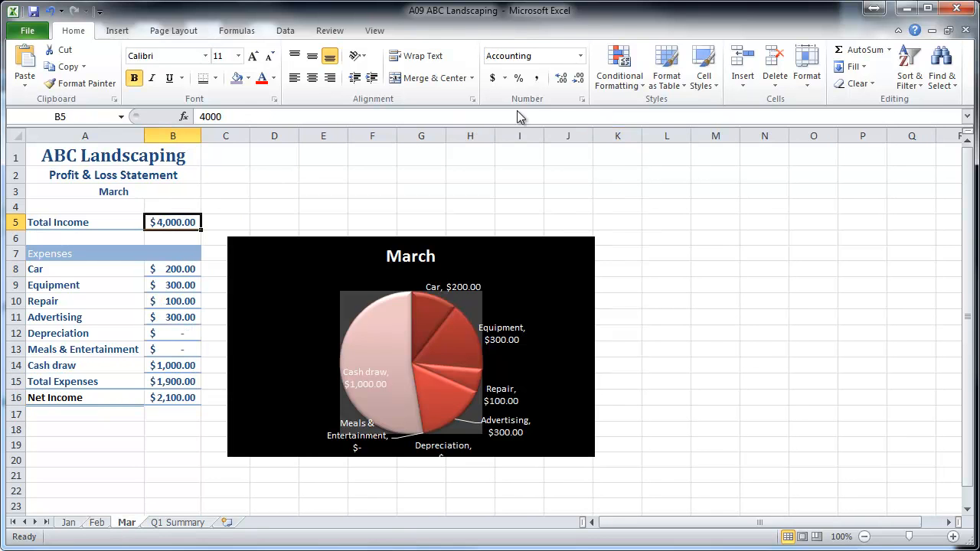
left_click(580, 58)
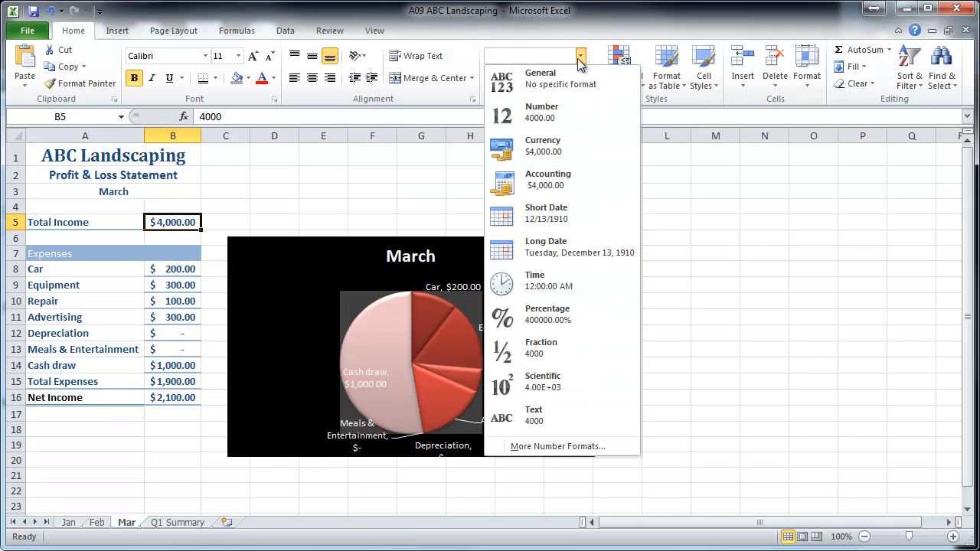
left_click(530, 149)
- Repeat the Currency format on each Mar amount from Car in B8 down to Net Income in B16
left_click(179, 268)
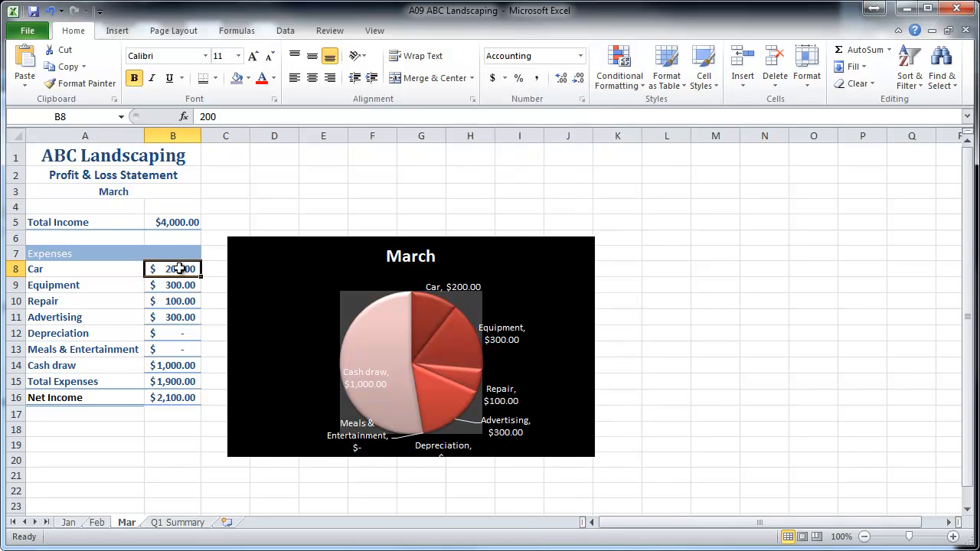
key("F4")
left_click(180, 285)
key("F4")
left_click(183, 303)
key("F4")
left_click(184, 316)
key("F4")
left_click(181, 333)
key("F4")
left_click(178, 349)
key("F4")
left_click(179, 365)
key("F4")
left_click(179, 381)
key("F4")
left_click(177, 396)
key("F4")
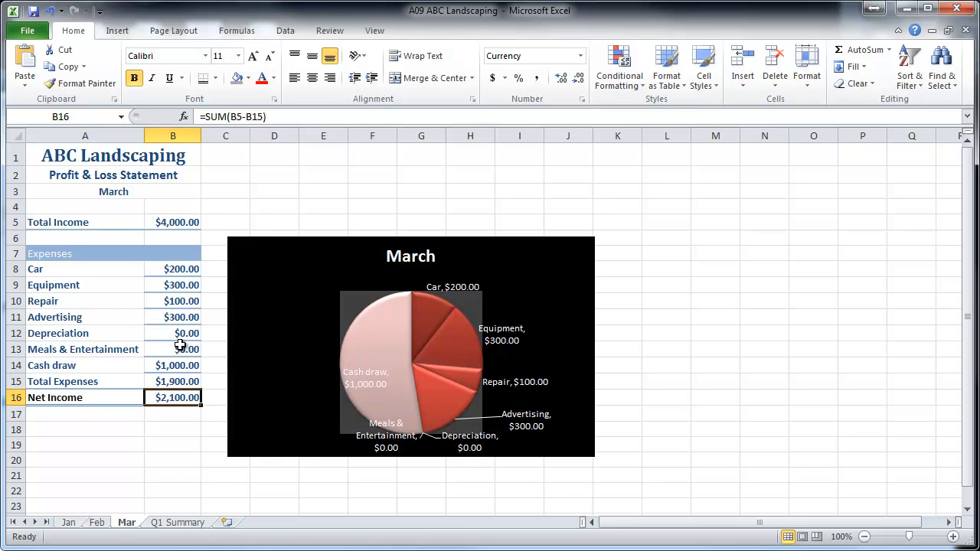
left_click(165, 445)
- Total the quarter's income in B5 of the Q1 Summary sheet with the formula =Jan!B5+Feb!B5+Mar!B5
left_click(175, 524)
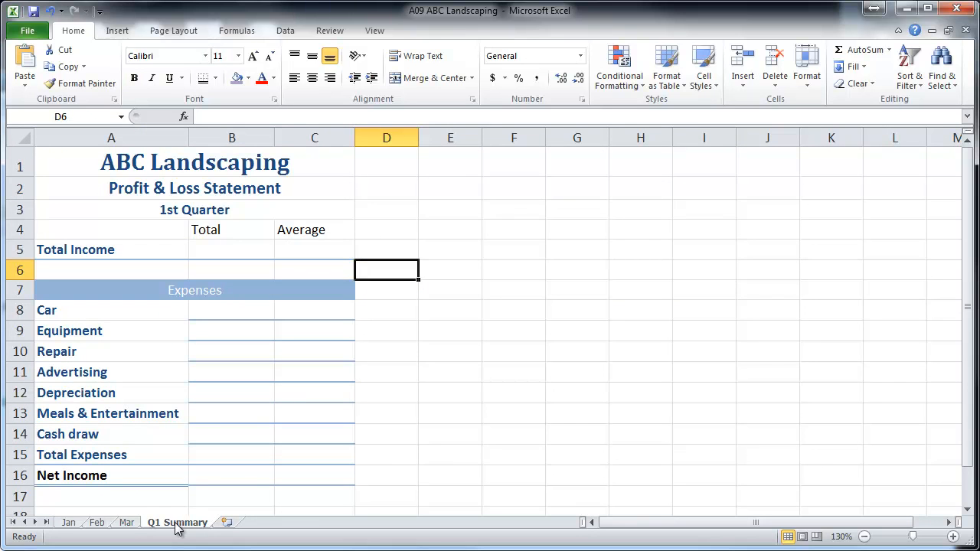
left_click(238, 251)
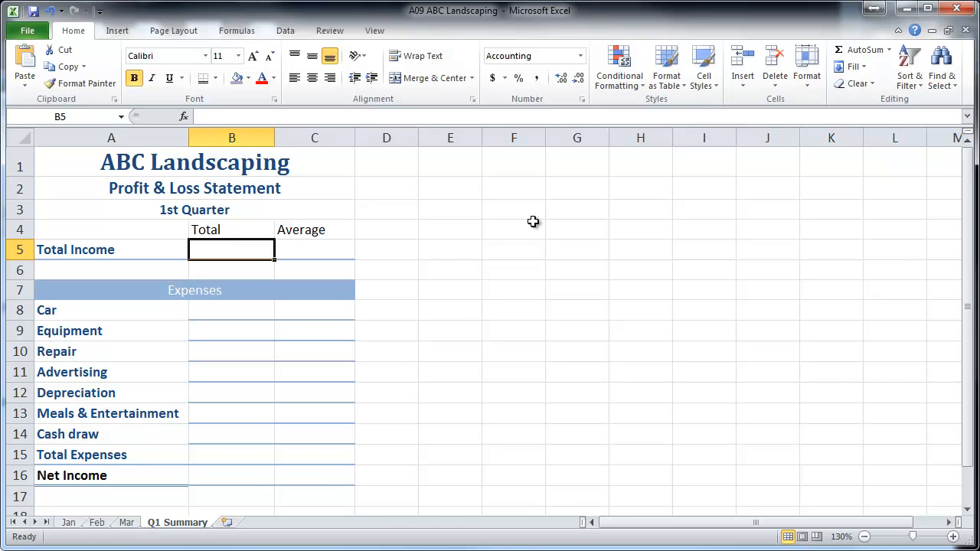
type("=")
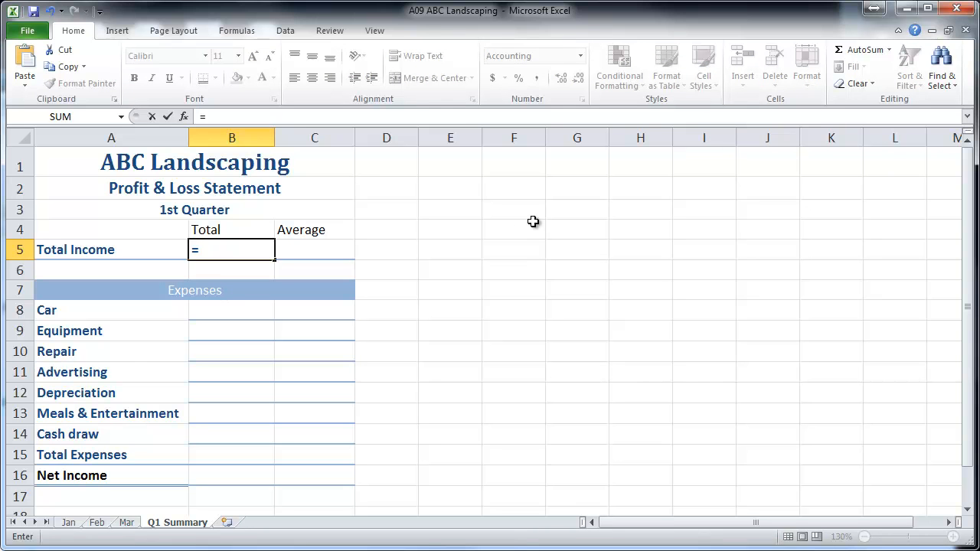
left_click(68, 521)
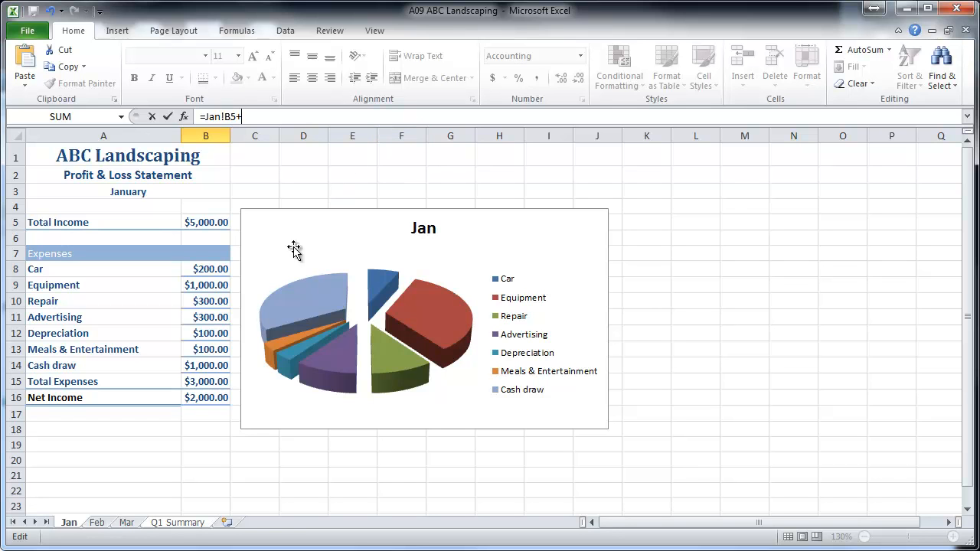
left_click(98, 522)
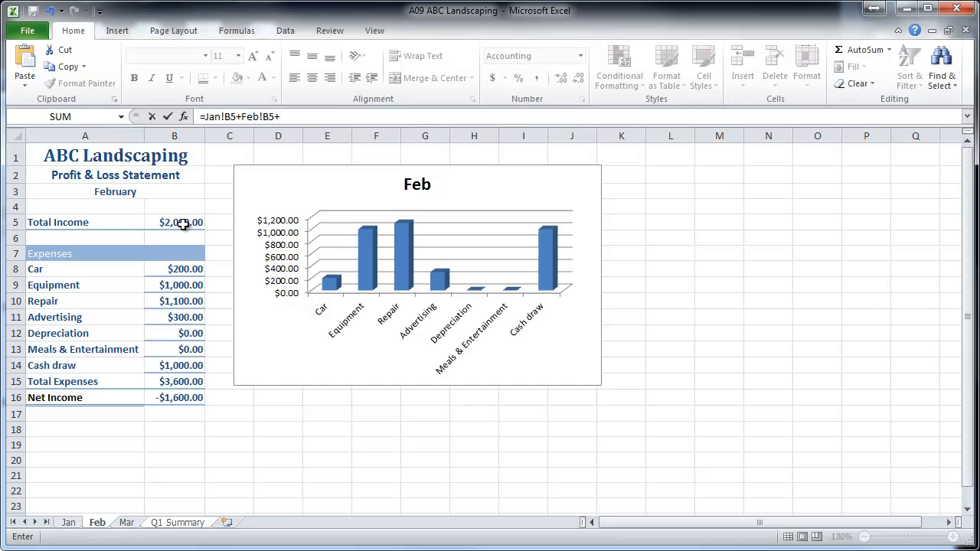
left_click(123, 523)
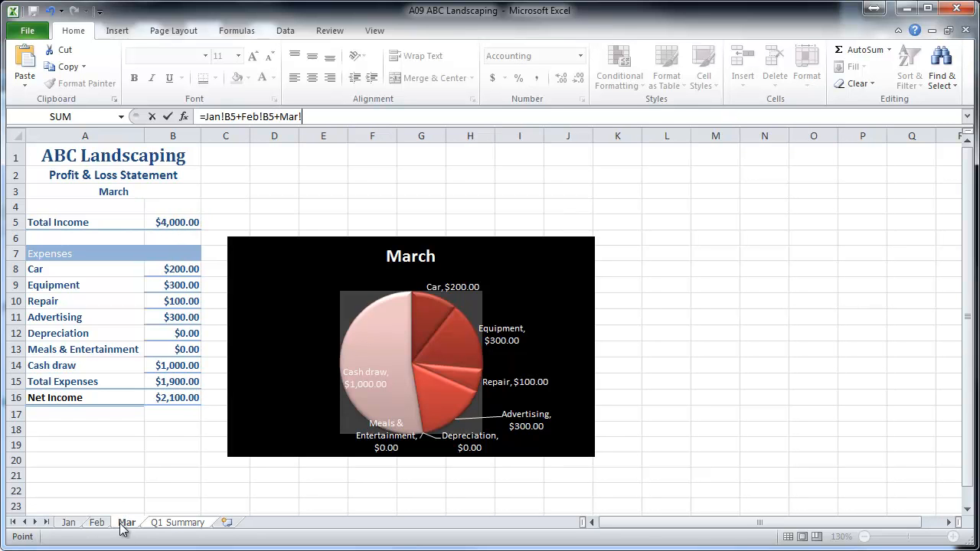
left_click(166, 221)
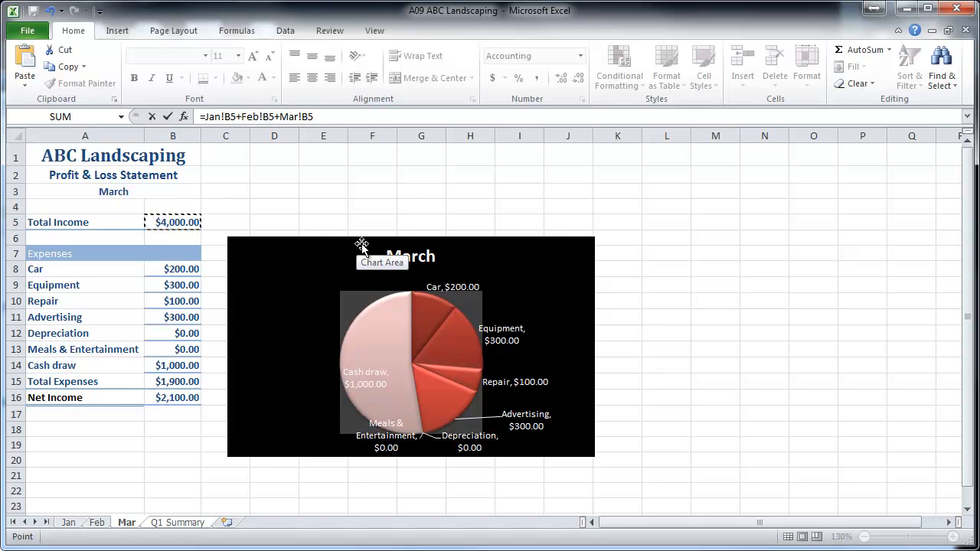
key("Return")
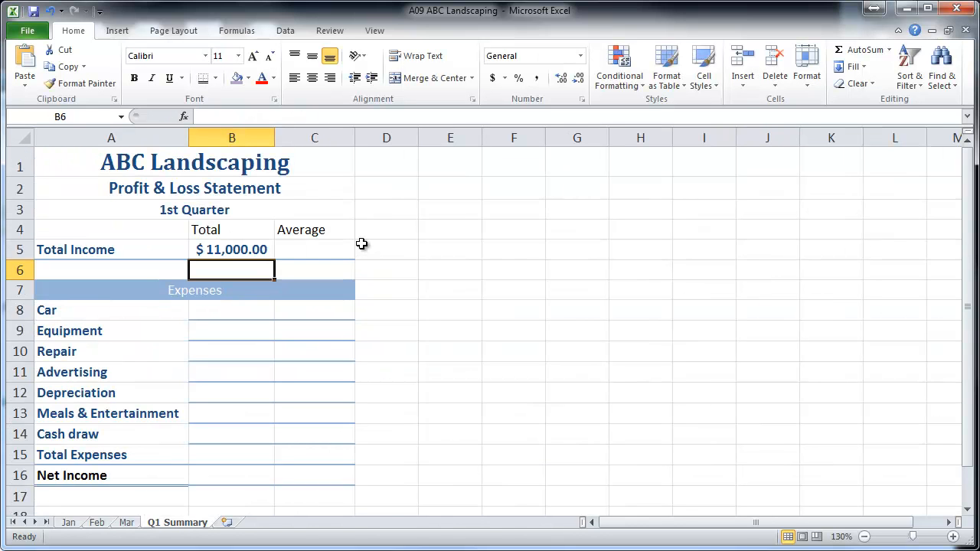
left_click(254, 250)
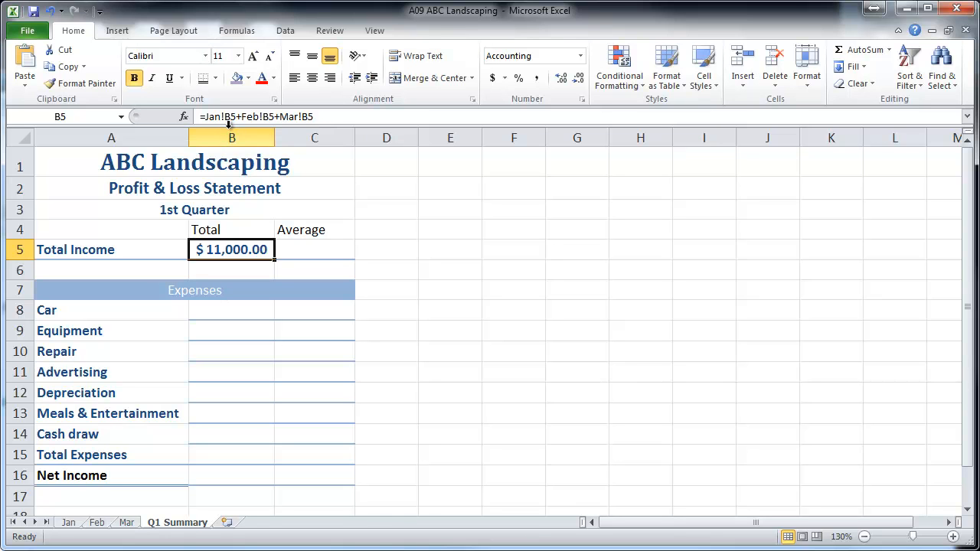
- Total the quarter's Car expense in B8 of the Q1 Summary sheet with the formula =Jan!B8+Feb!B8+Mar!B8
left_click(213, 313)
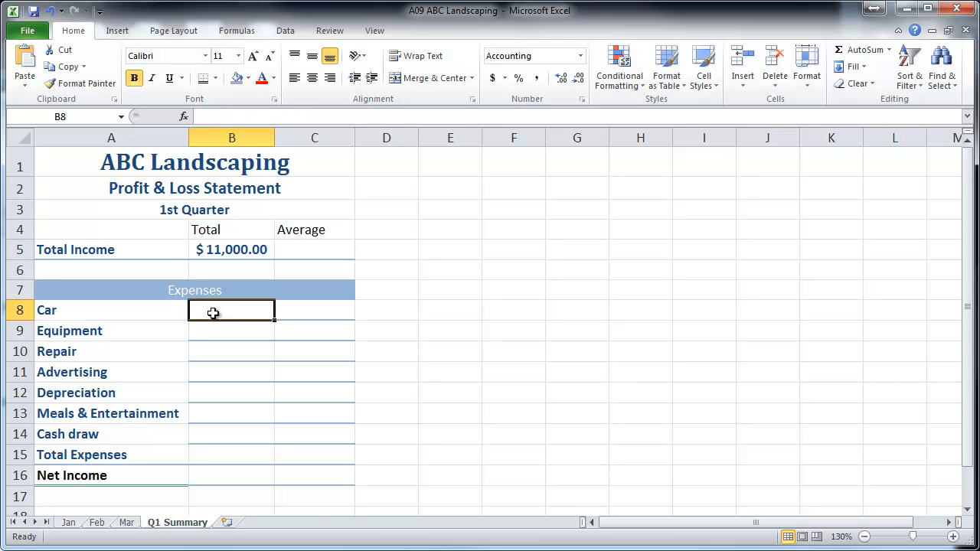
type("=Jan!B8+")
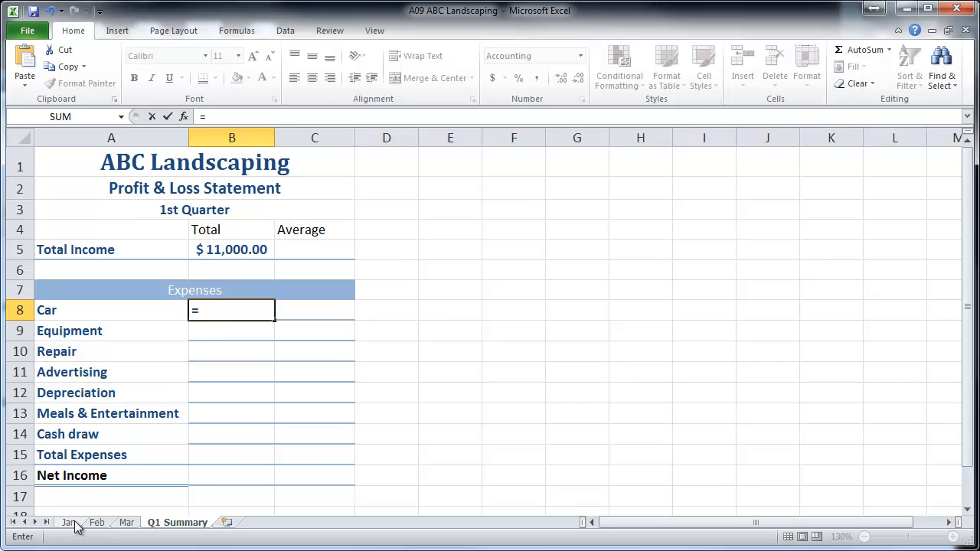
left_click(70, 522)
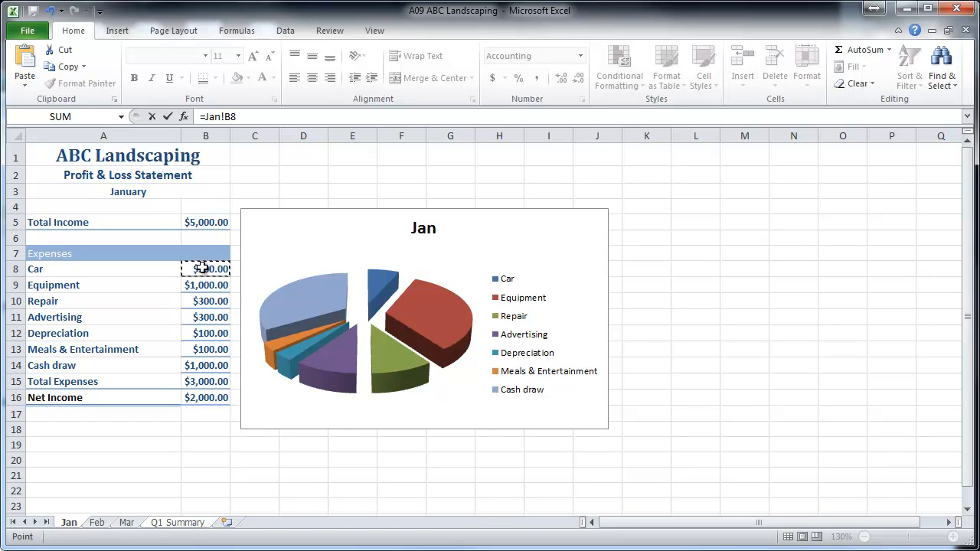
left_click(96, 522)
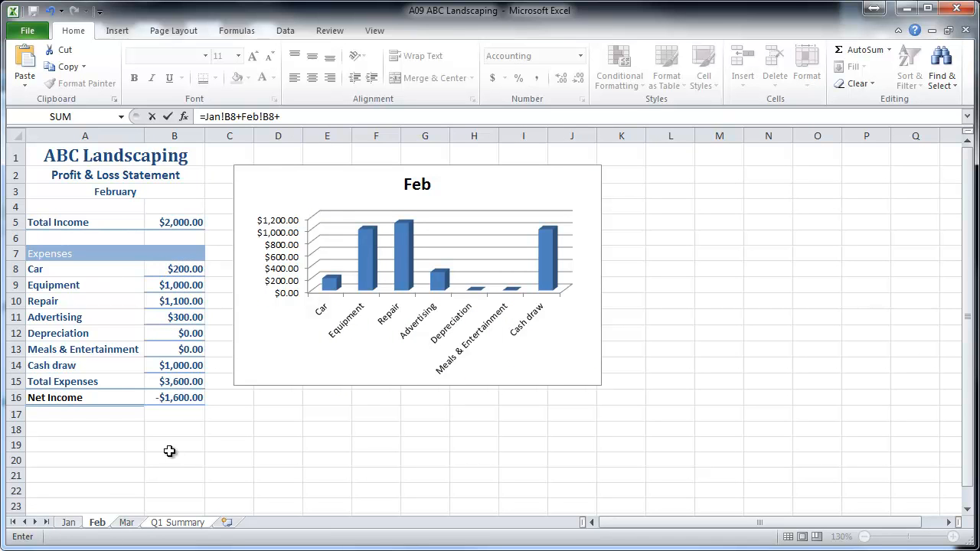
left_click(126, 522)
left_click(174, 268)
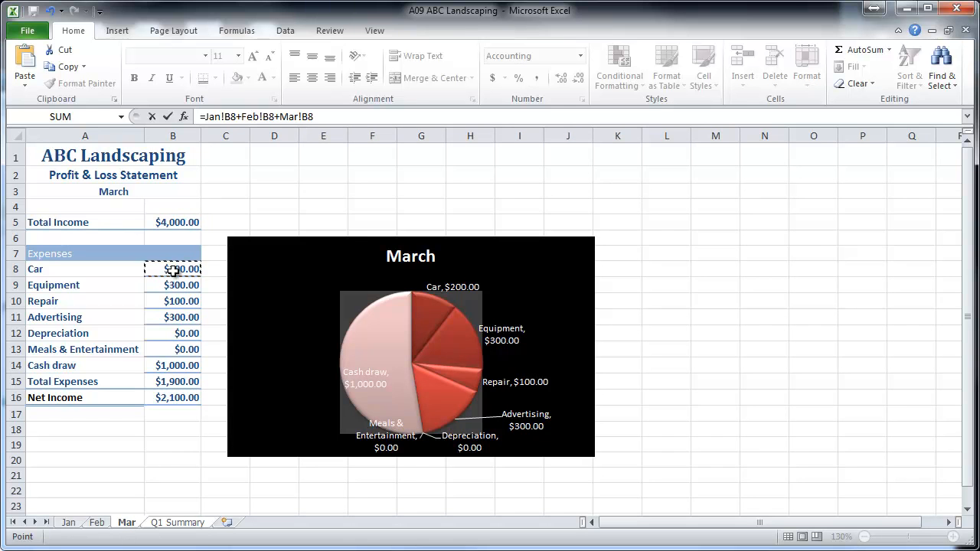
key("Return")
left_click(234, 309)
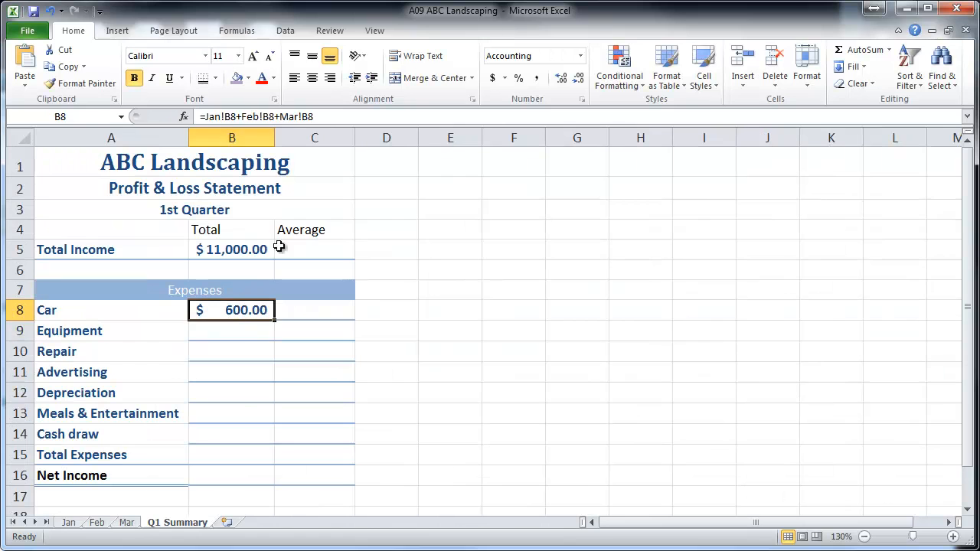
- Compare the cell layout of the profit and loss statements on the Jan, Feb and Mar sheets and return to the Q1 Summary sheet
left_click(68, 523)
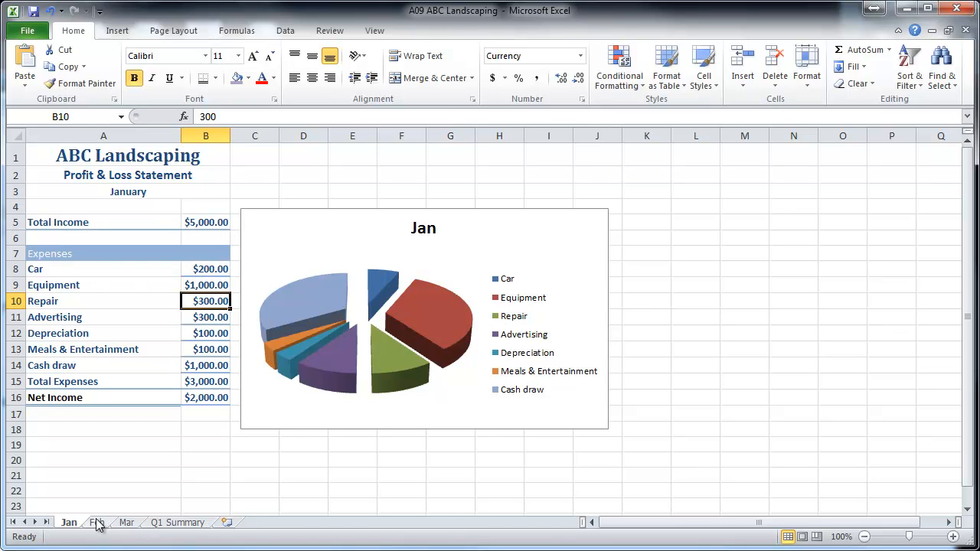
left_click_drag(109, 155, 135, 395)
right_click(135, 395)
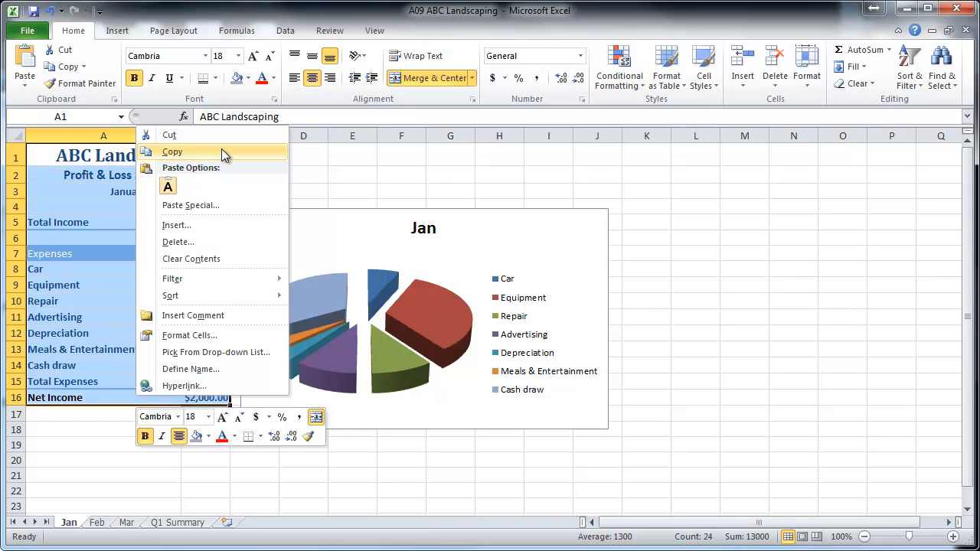
left_click(94, 523)
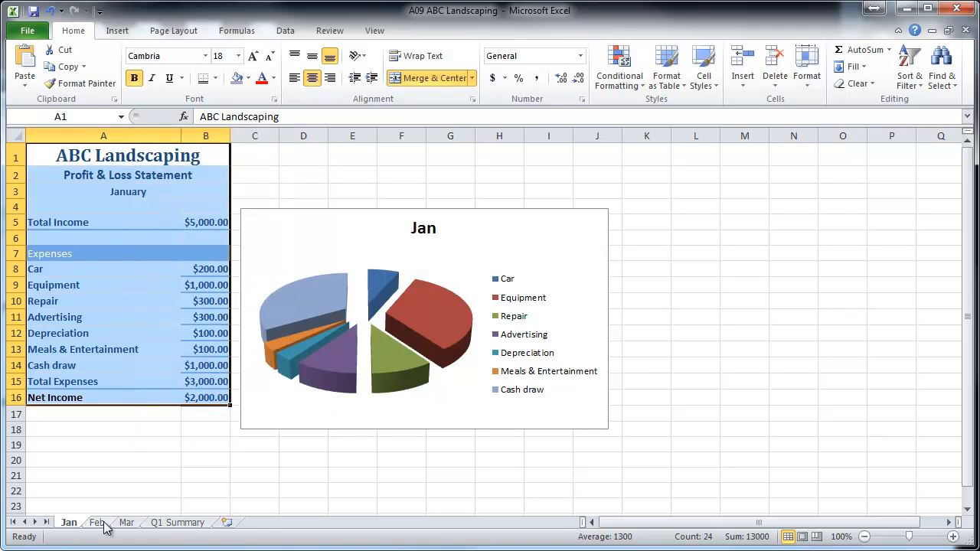
left_click(100, 523)
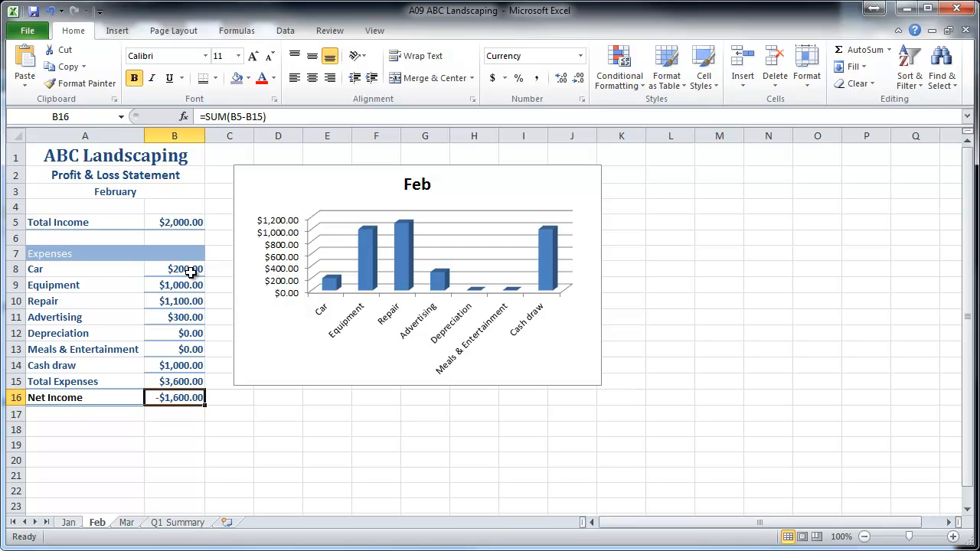
left_click(127, 522)
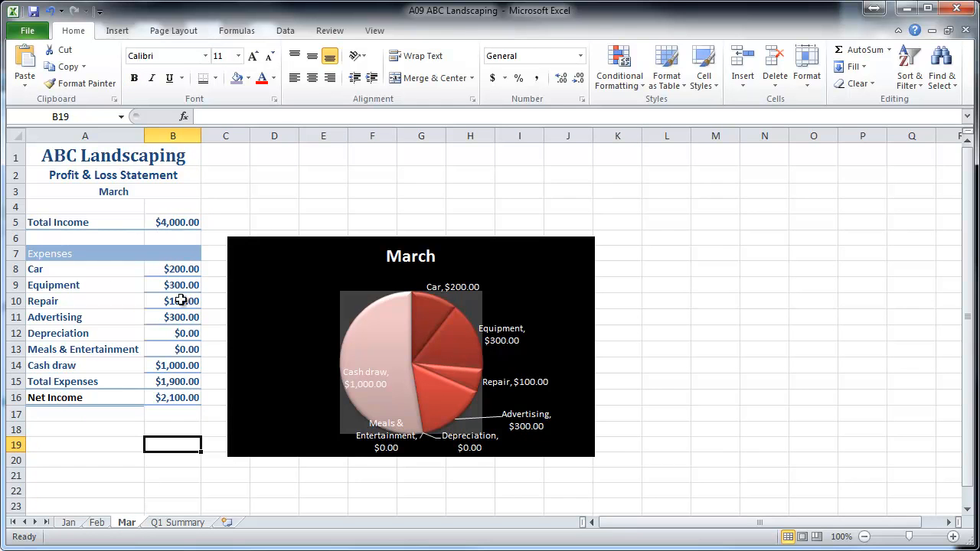
left_click(178, 522)
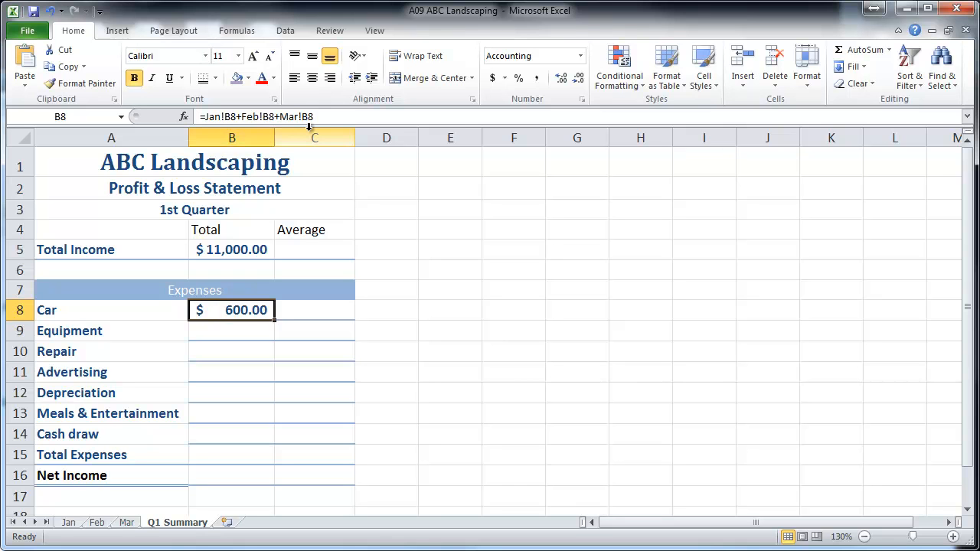
- Fill the Car total formula from B8 down to Net Income in B16 and check the copied formulas in B9 through B11
left_click_drag(275, 323, 266, 479)
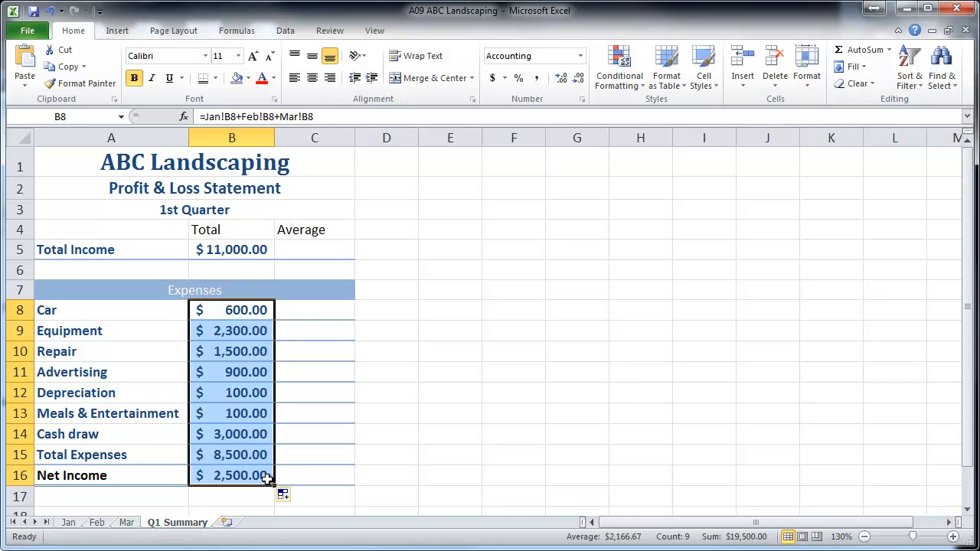
left_click(245, 331)
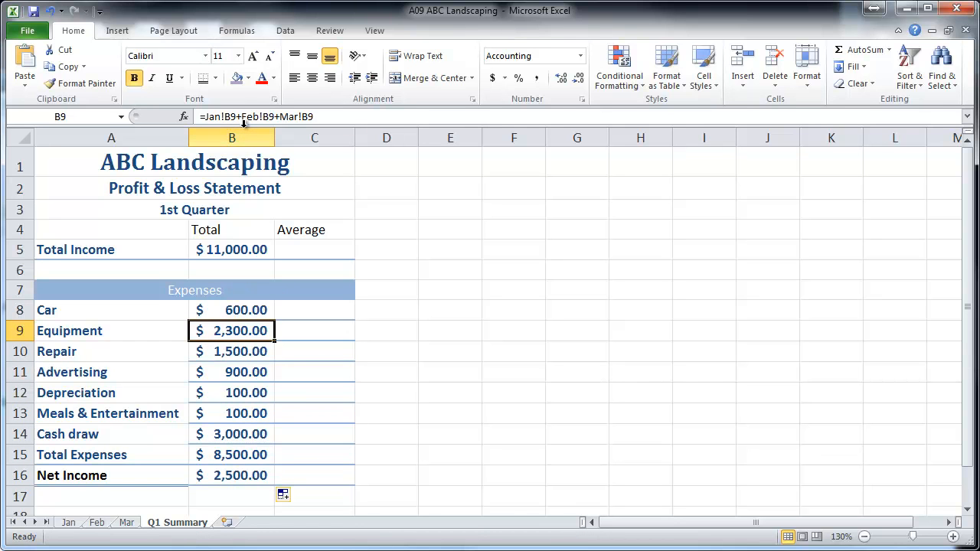
left_click(222, 350)
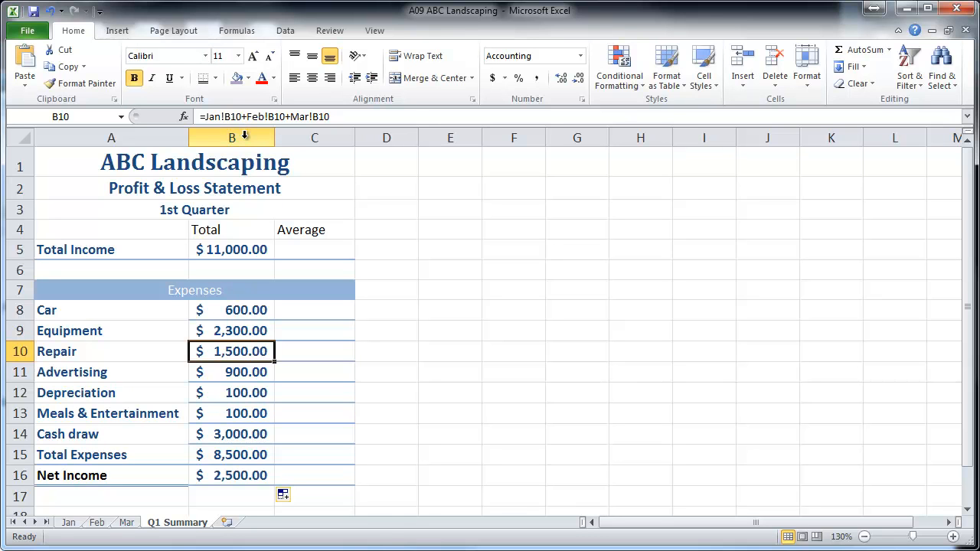
left_click(249, 375)
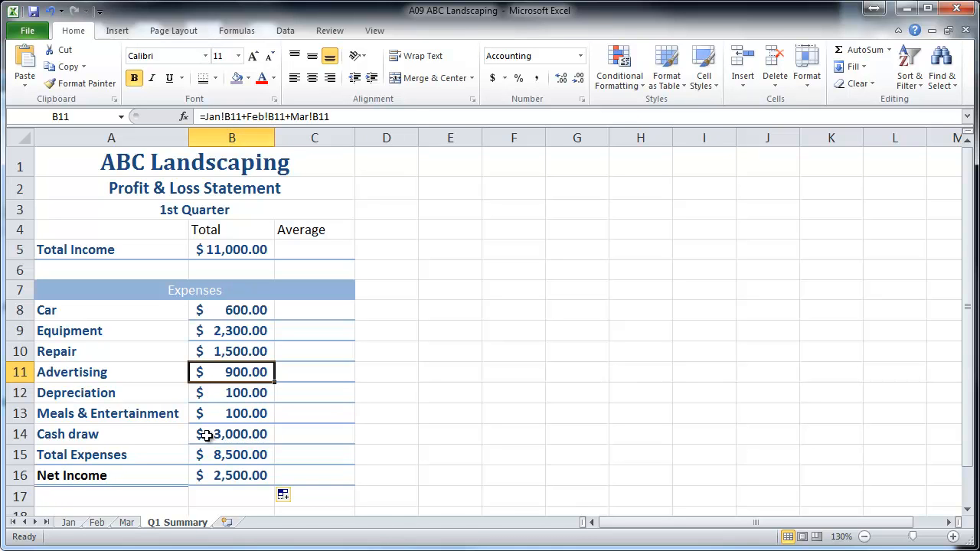
- Average the quarter's income in C5 of the Q1 Summary sheet with the formula =AVERAGE(Jan!B5,Feb!B5,Mar!B5)
left_click(308, 258)
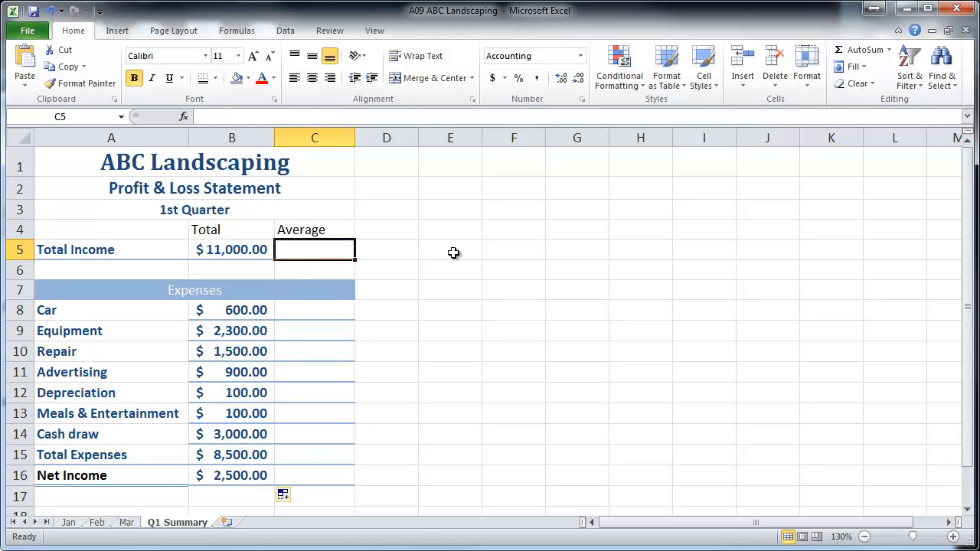
type("=a")
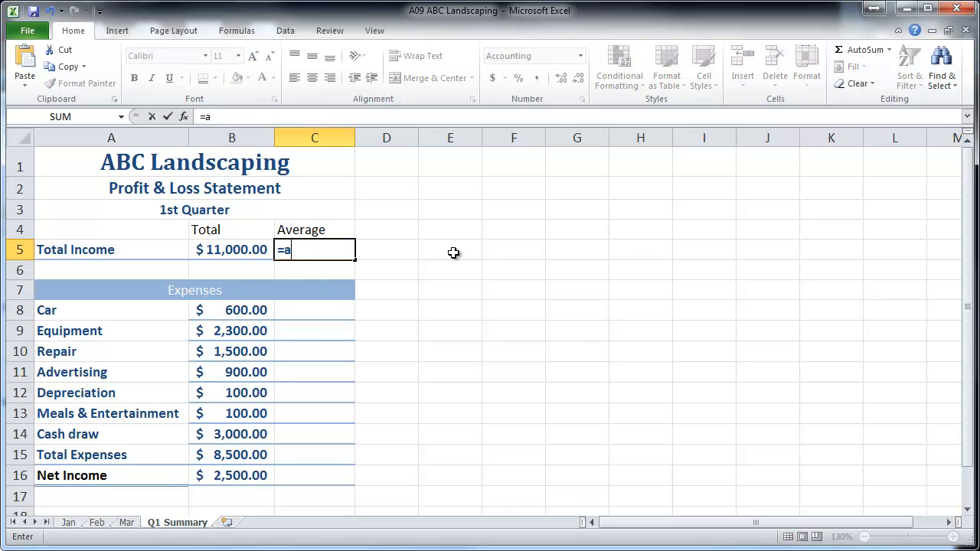
type("verage(")
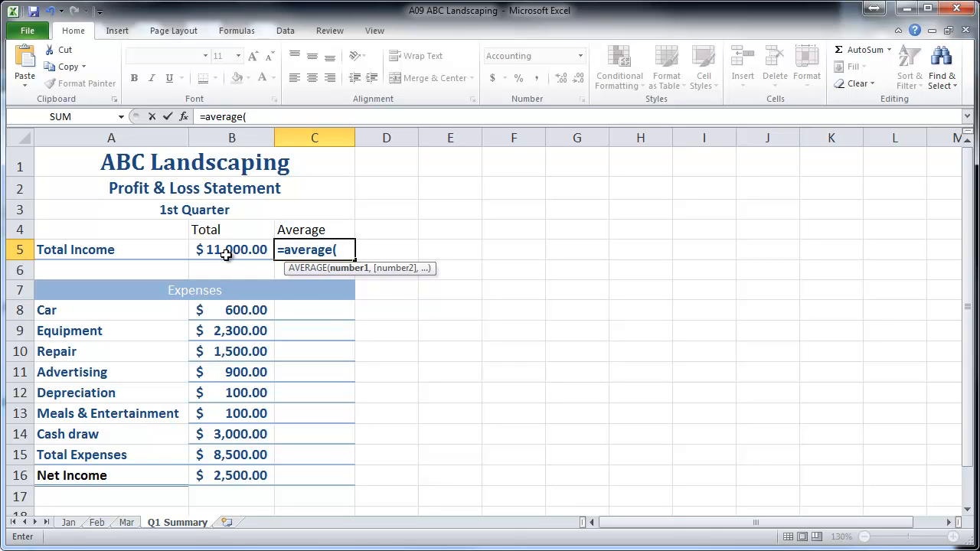
left_click(68, 522)
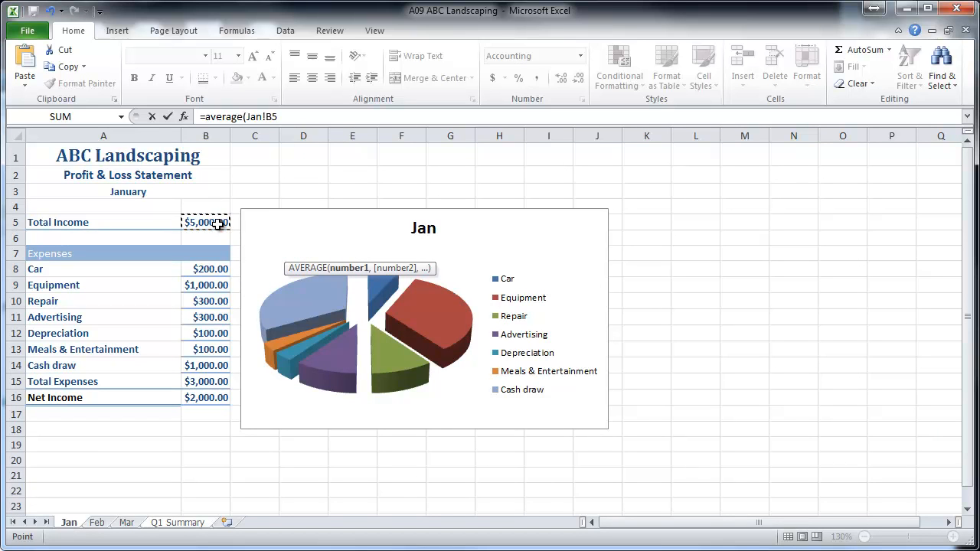
left_click(279, 117)
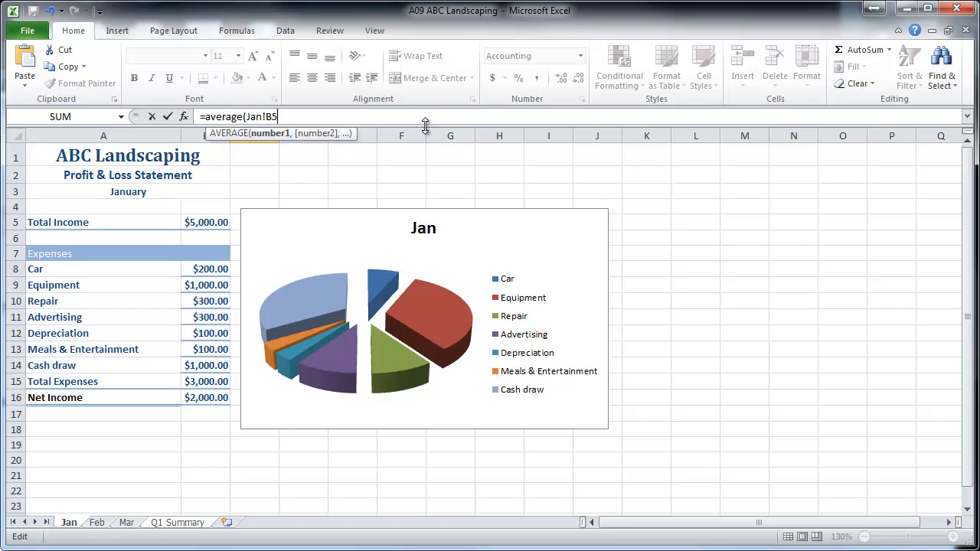
type(",")
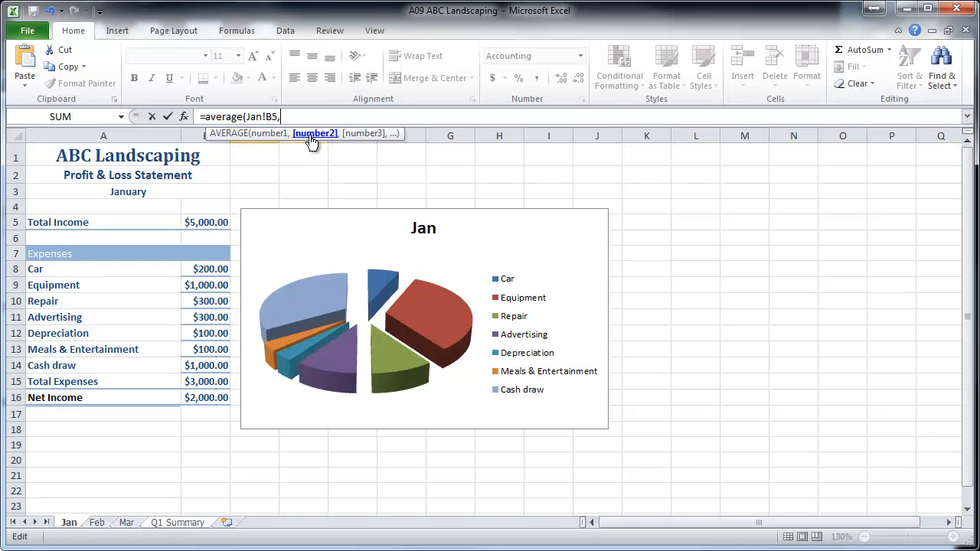
left_click(97, 525)
left_click(187, 221)
type(",")
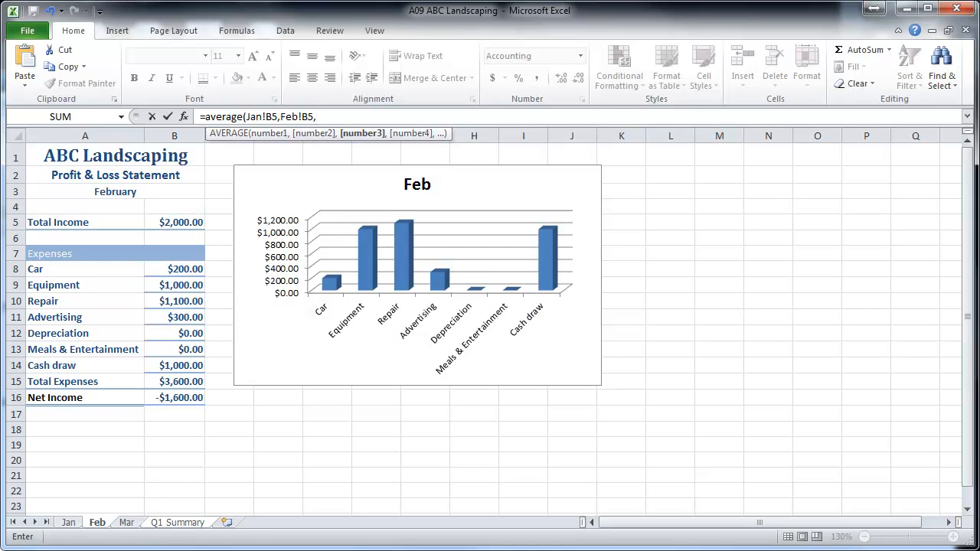
left_click(131, 527)
left_click(173, 222)
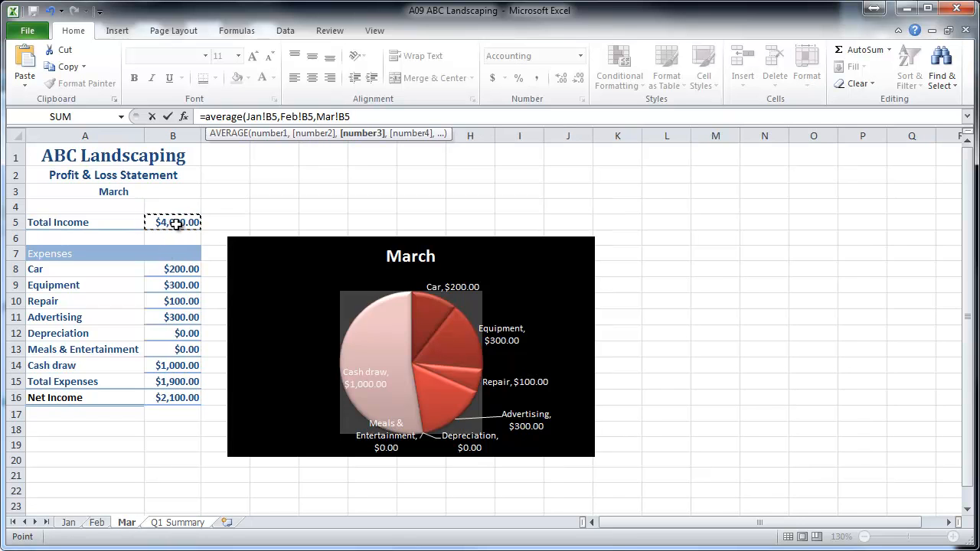
key("Return")
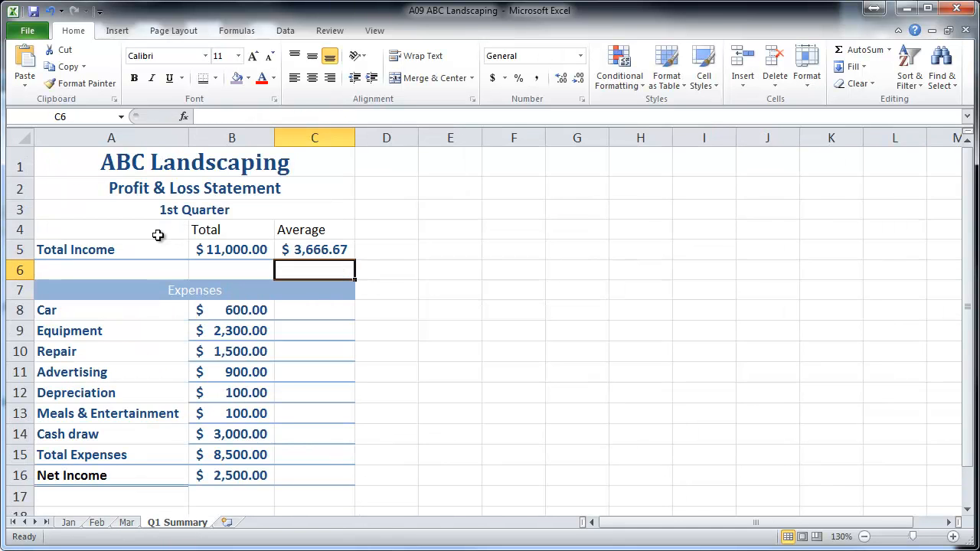
left_click(343, 253)
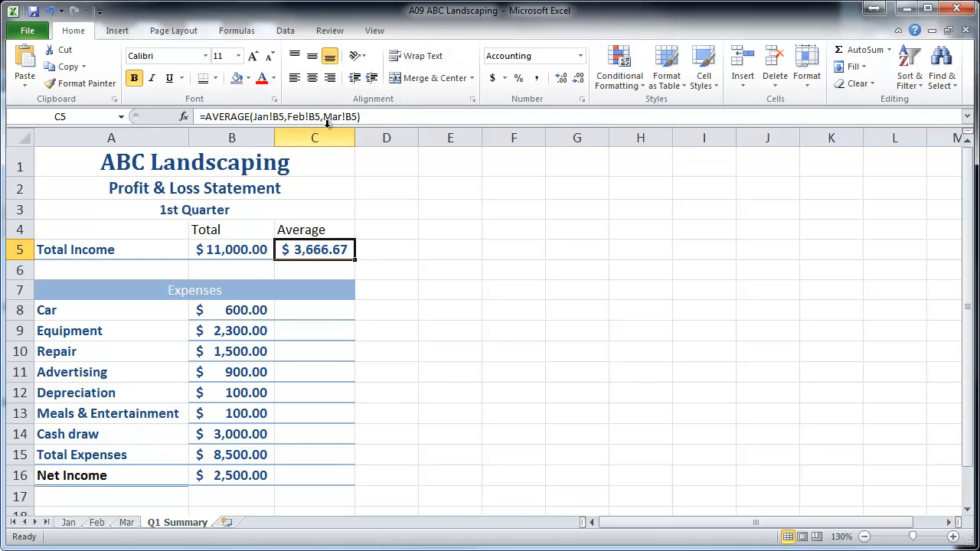
- Copy the Total Income average formula from C5 and paste it into the Car average cell C8
left_click(327, 309)
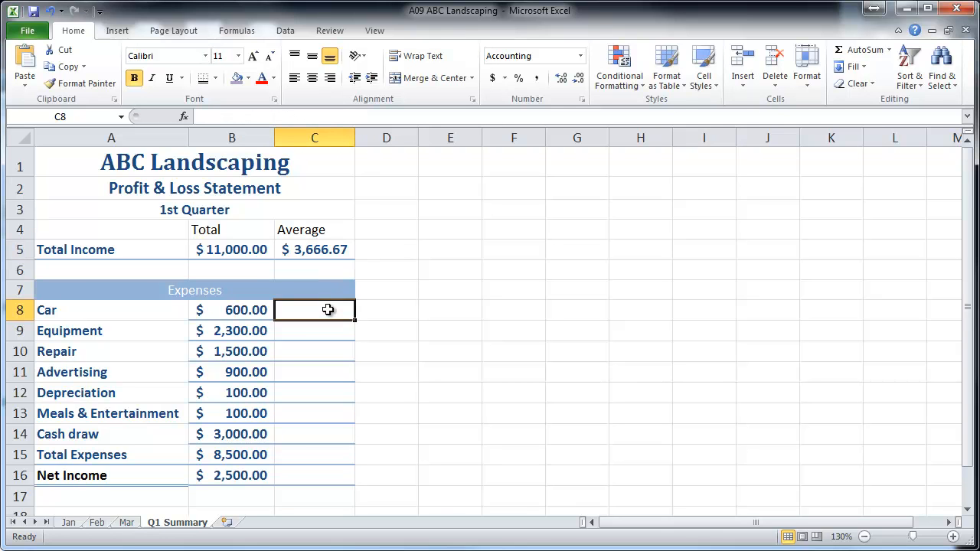
left_click(340, 249)
key("ctrl+c")
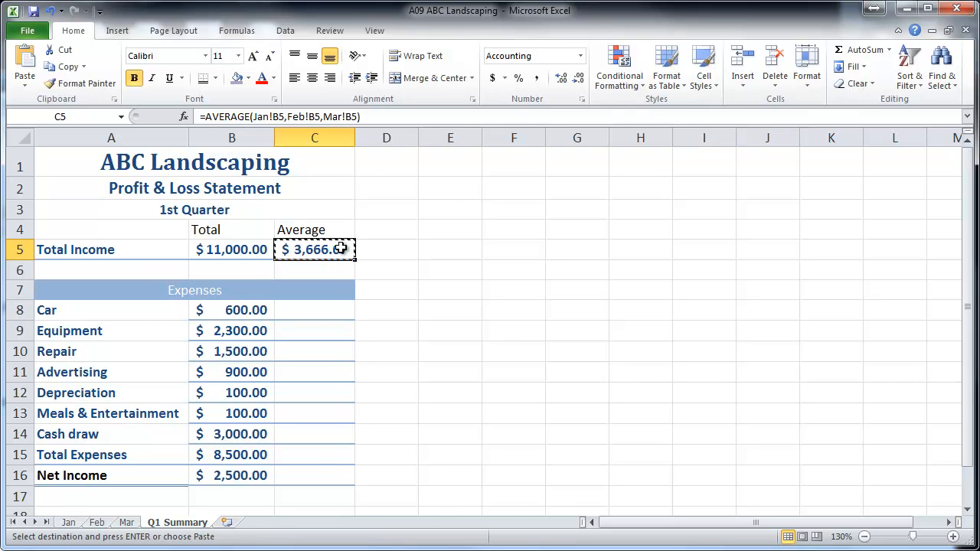
right_click(335, 246)
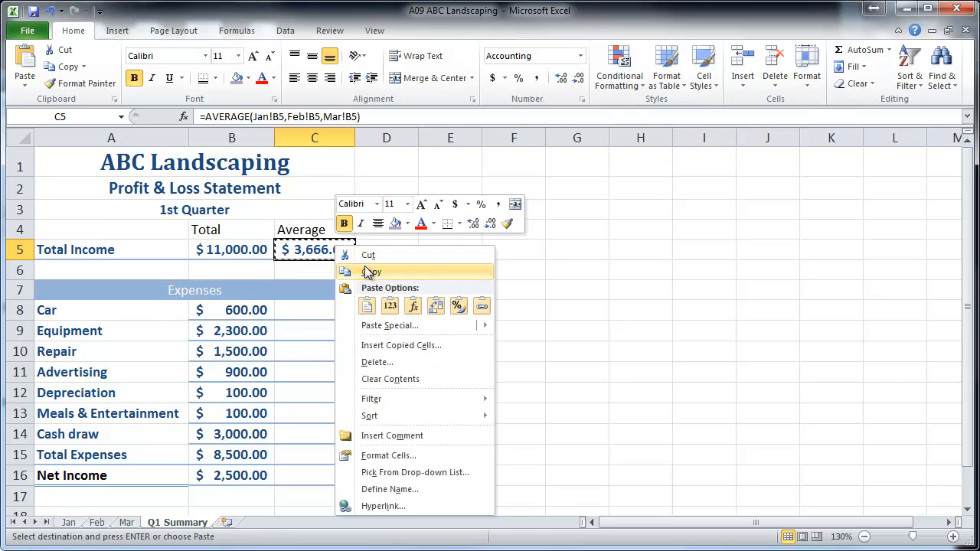
left_click(306, 309)
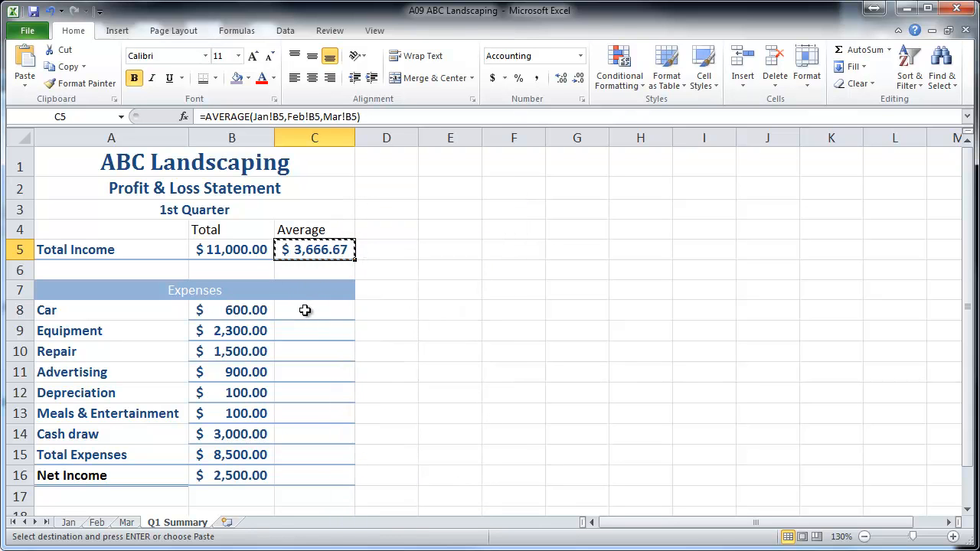
key("ctrl+v")
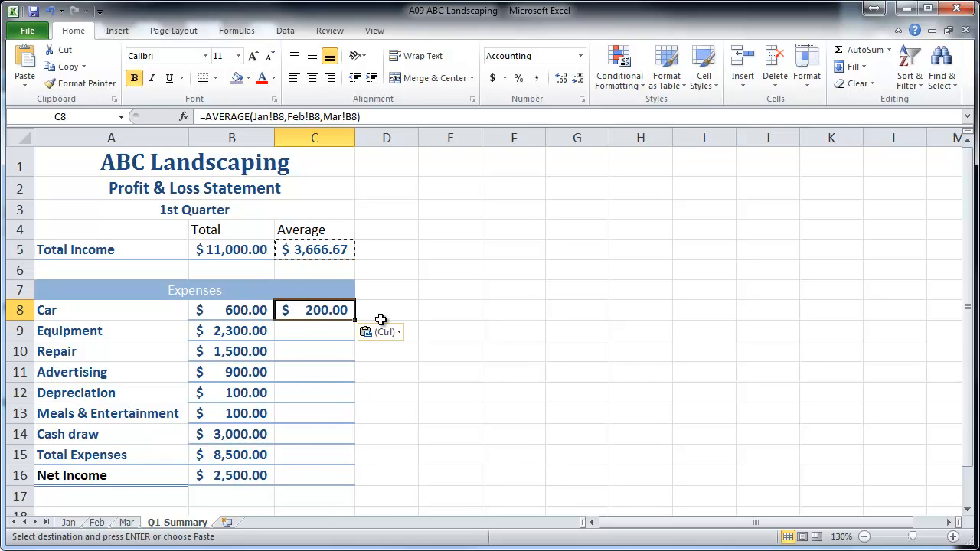
right_click(323, 308)
left_click(353, 369)
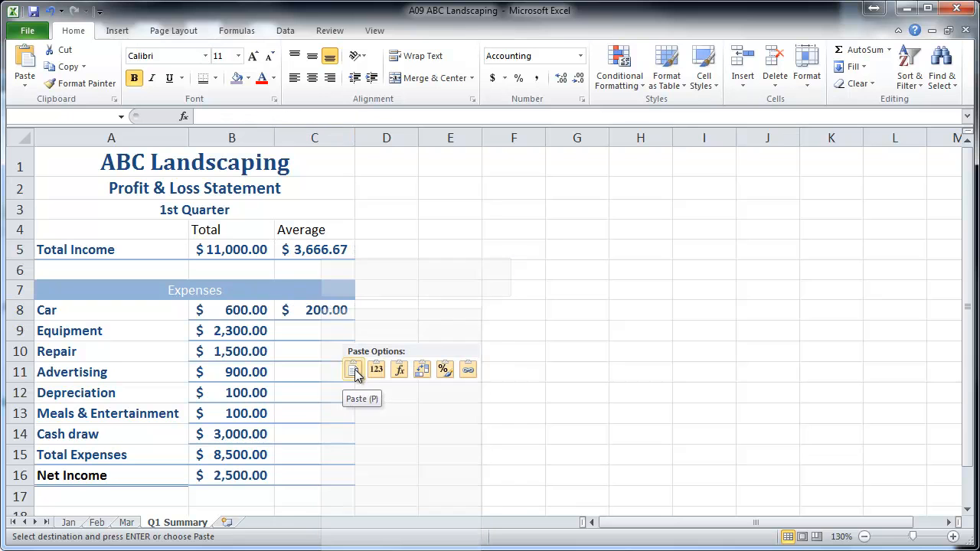
left_click(300, 306)
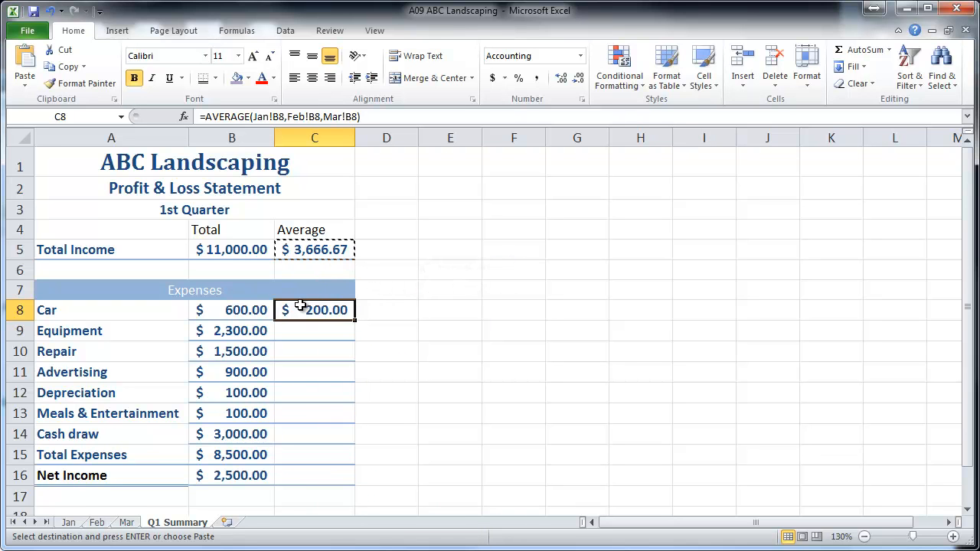
- End the copy selection and format the averages in C5 and C8:C16 of the Q1 Summary sheet as Currency
left_click(329, 250)
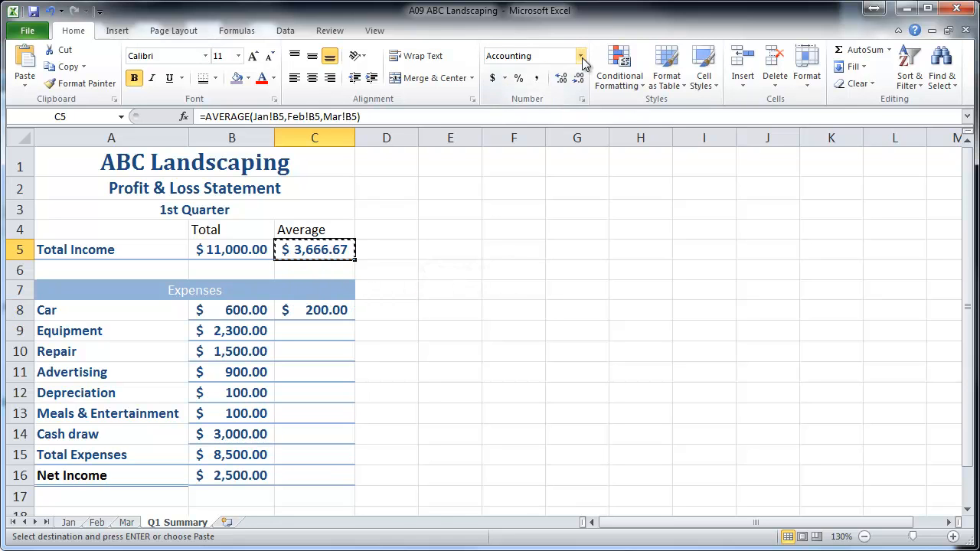
key("Escape")
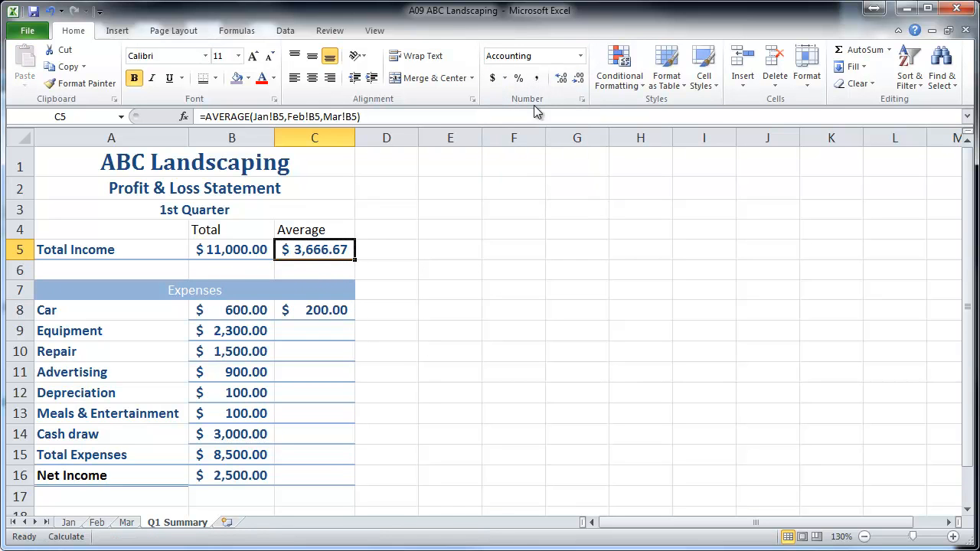
left_click(582, 58)
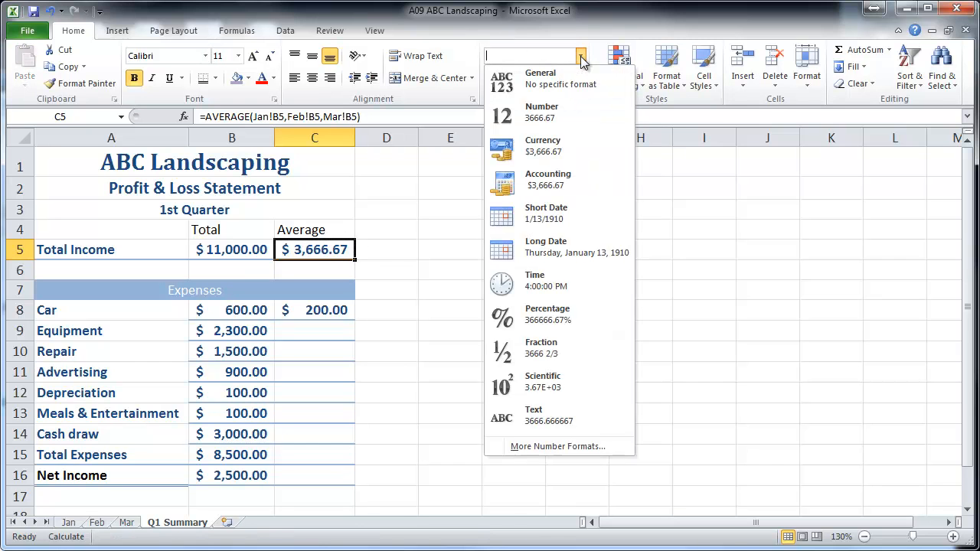
left_click(557, 151)
left_click_drag(334, 308, 339, 467)
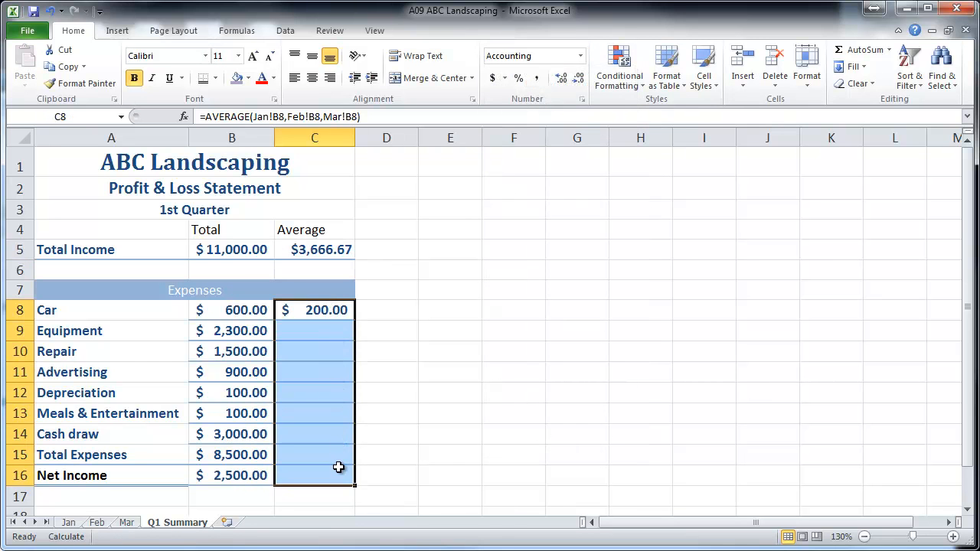
left_click(582, 58)
left_click(539, 145)
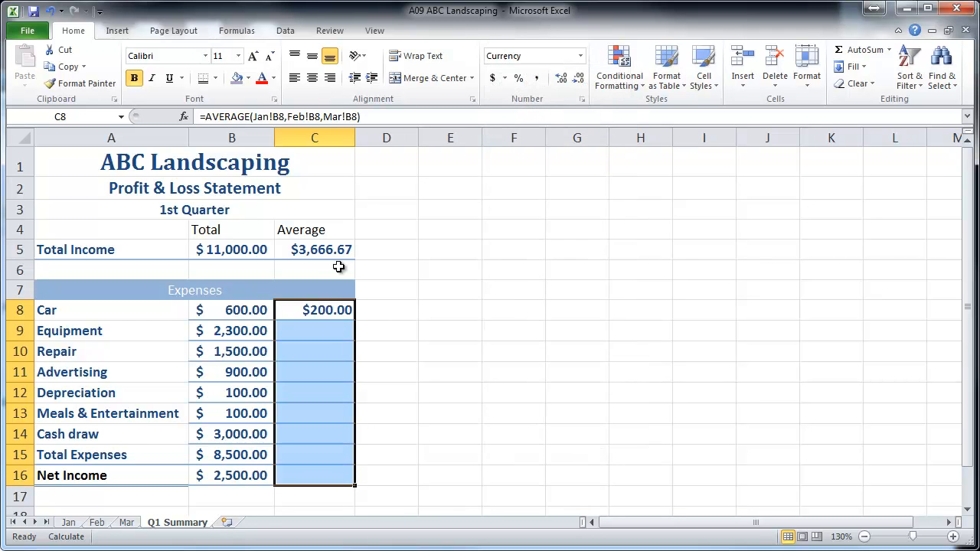
- Format the Total column amounts in B5 and B8:B16 of the Q1 Summary sheet as Currency
mouse_move(261, 249)
left_mouse_down()
mouse_move(258, 371)
mouse_move(258, 247)
left_mouse_up()
left_click(580, 56)
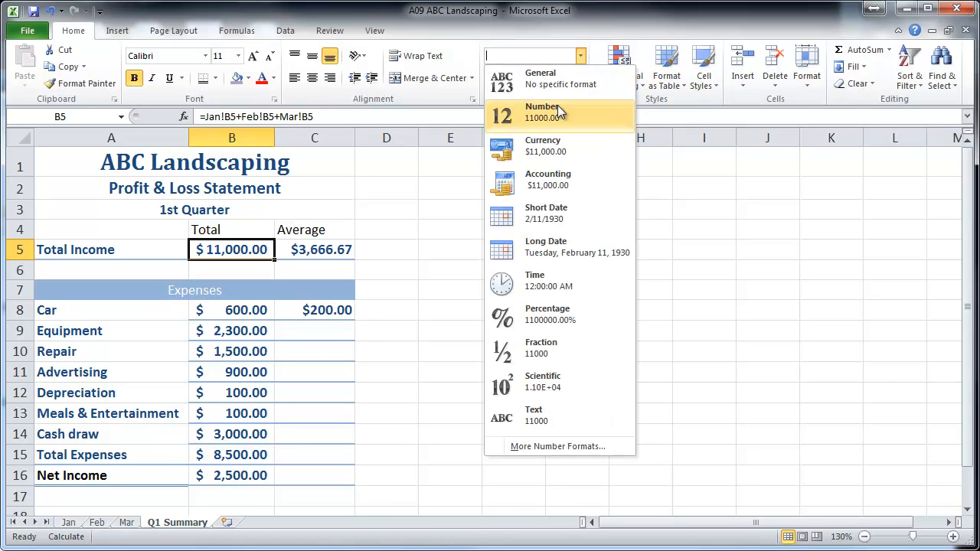
left_click(551, 147)
left_click_drag(245, 313, 236, 475)
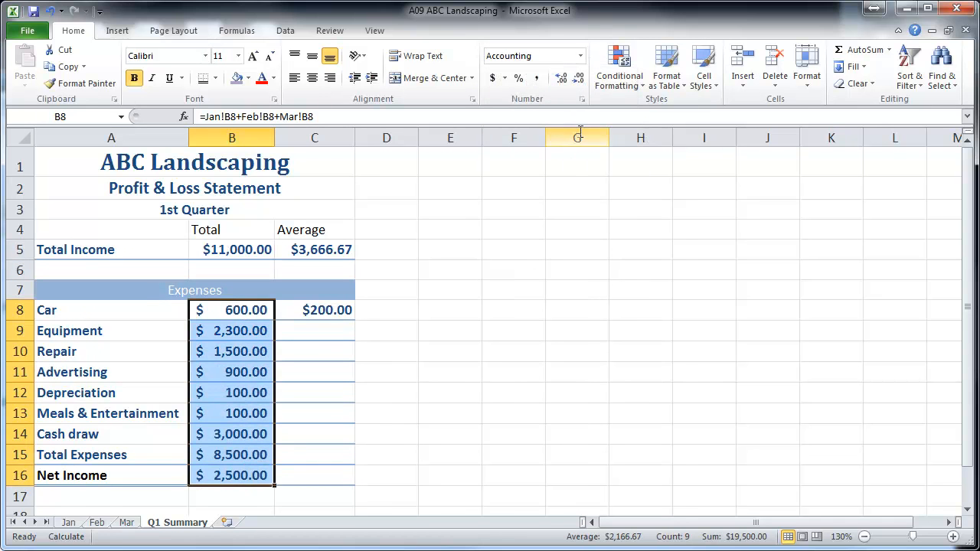
left_click(580, 55)
left_click(559, 152)
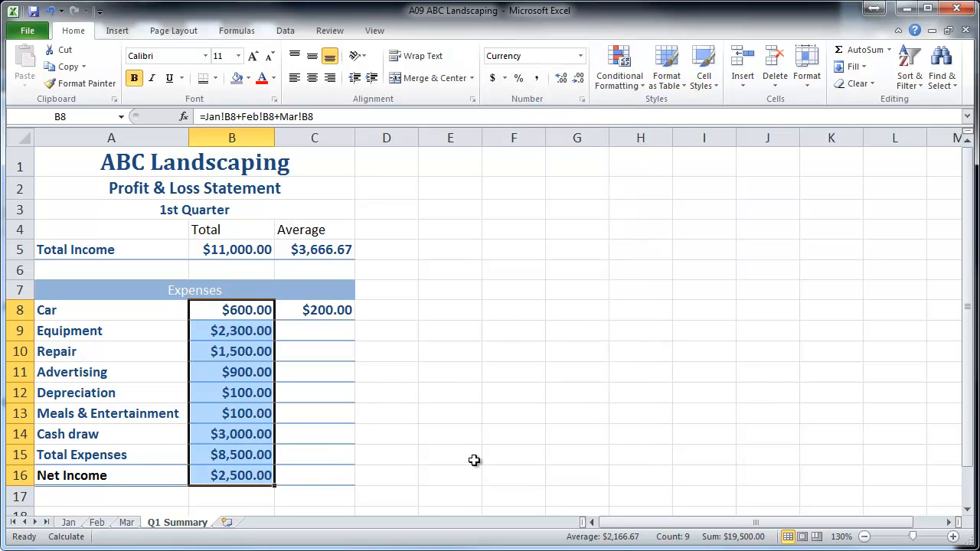
- Fill the Car average formula from C8 down through Net Income in C16 and check the copied formulas in C9 and C10
left_click(346, 314)
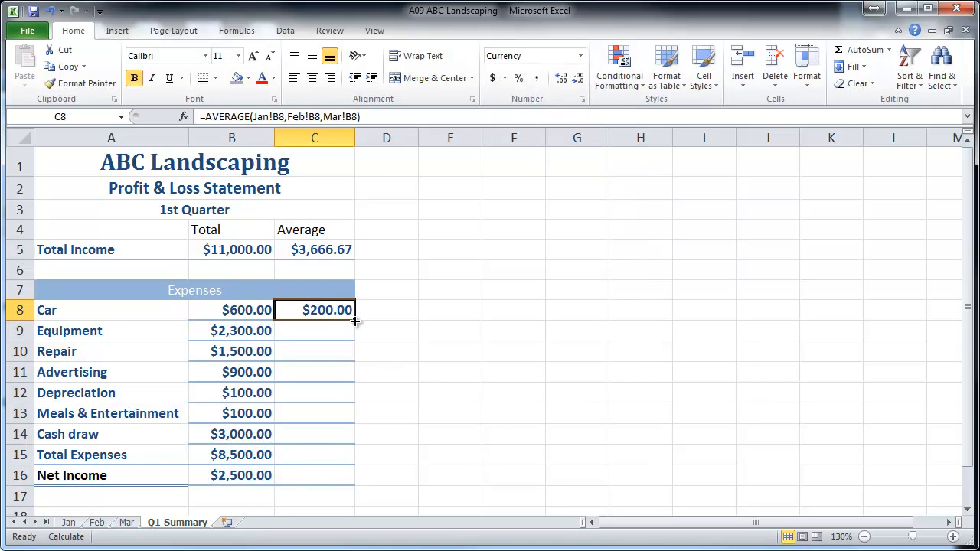
left_click_drag(354, 321, 356, 478)
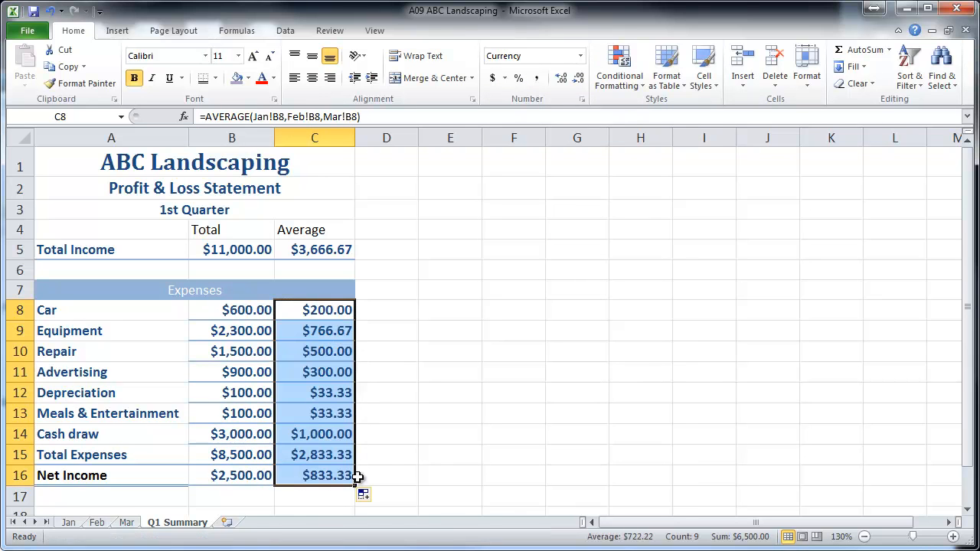
left_click(343, 329)
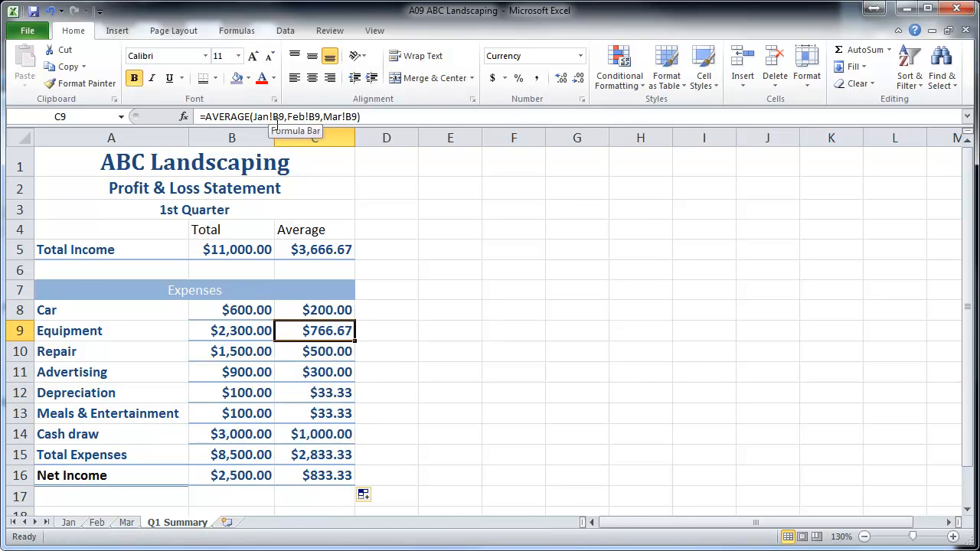
left_click(318, 355)
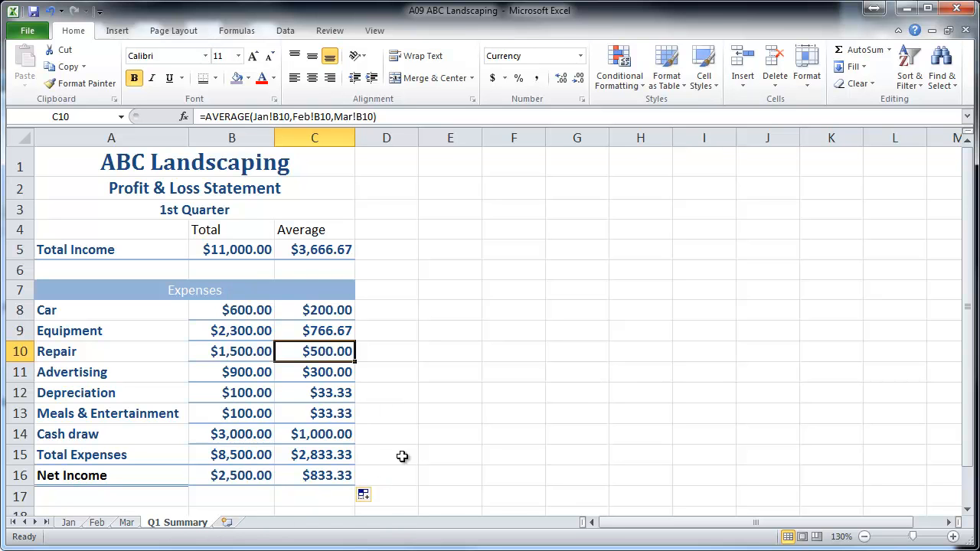
left_click(421, 406)
scroll(433, 402, "down", 1)
scroll(433, 404, "up", 1)
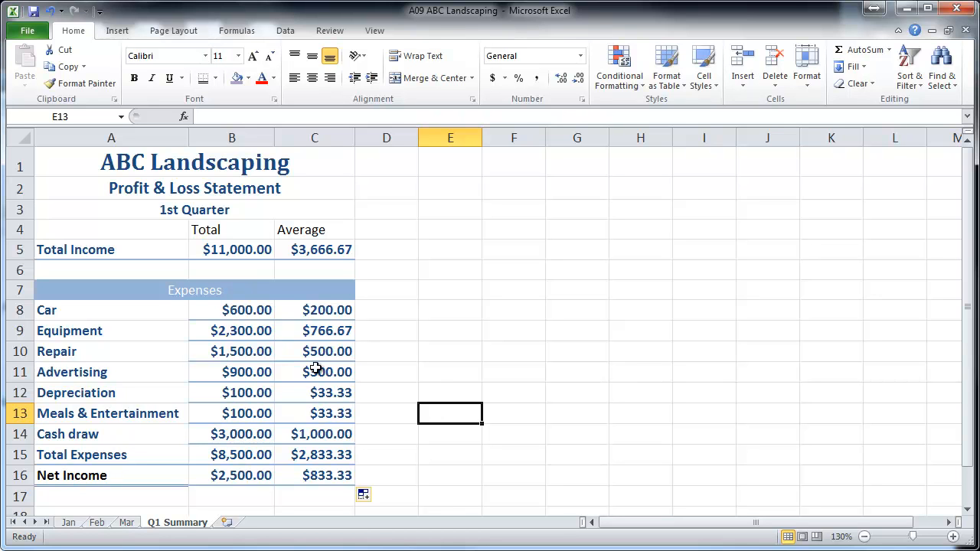
- Select the expense names from Car to Cash draw in A8:A14 together with their averages in C8:C14
left_click(101, 319)
left_click_drag(102, 319, 107, 437)
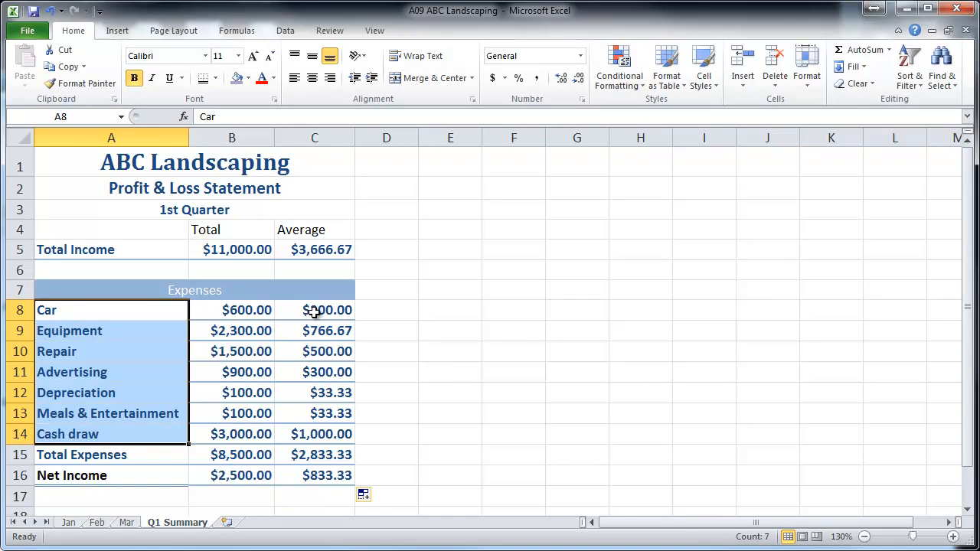
left_click_drag(314, 312, 320, 435)
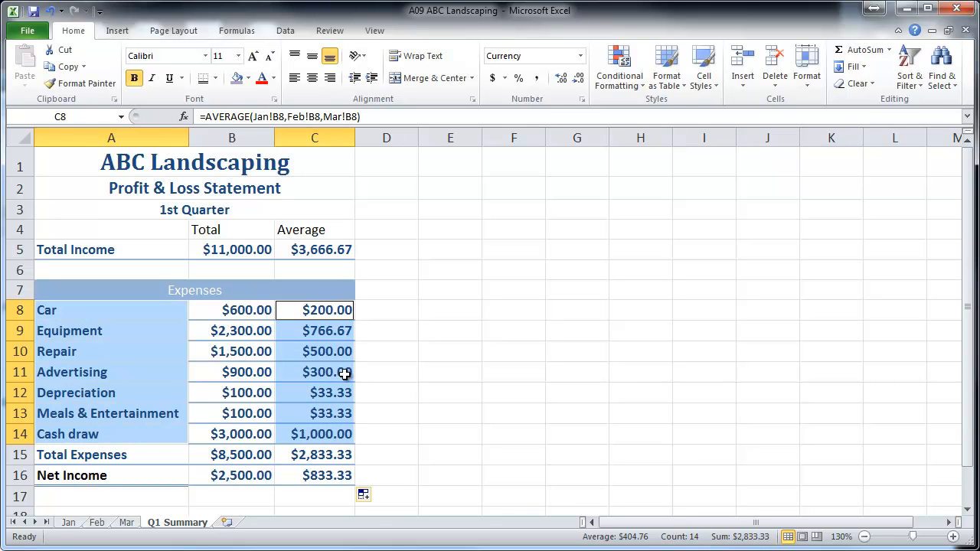